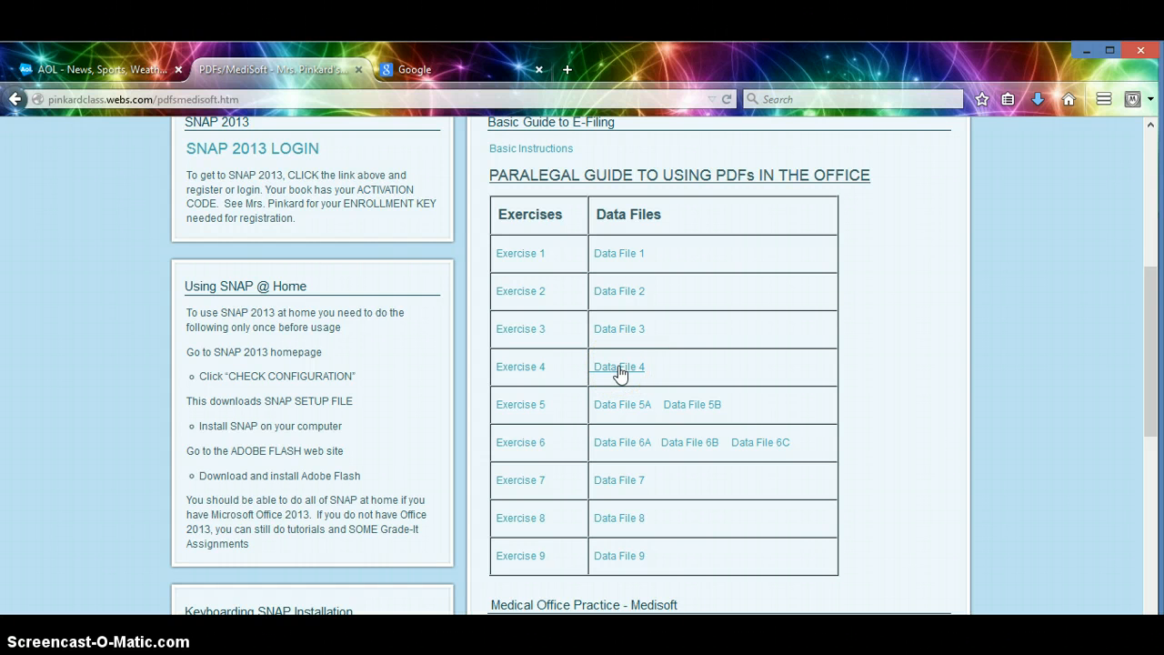
Open Data File 4 from the paralegal PDF exercise table in Microsoft Word and enable editing.
left_click(619, 368)
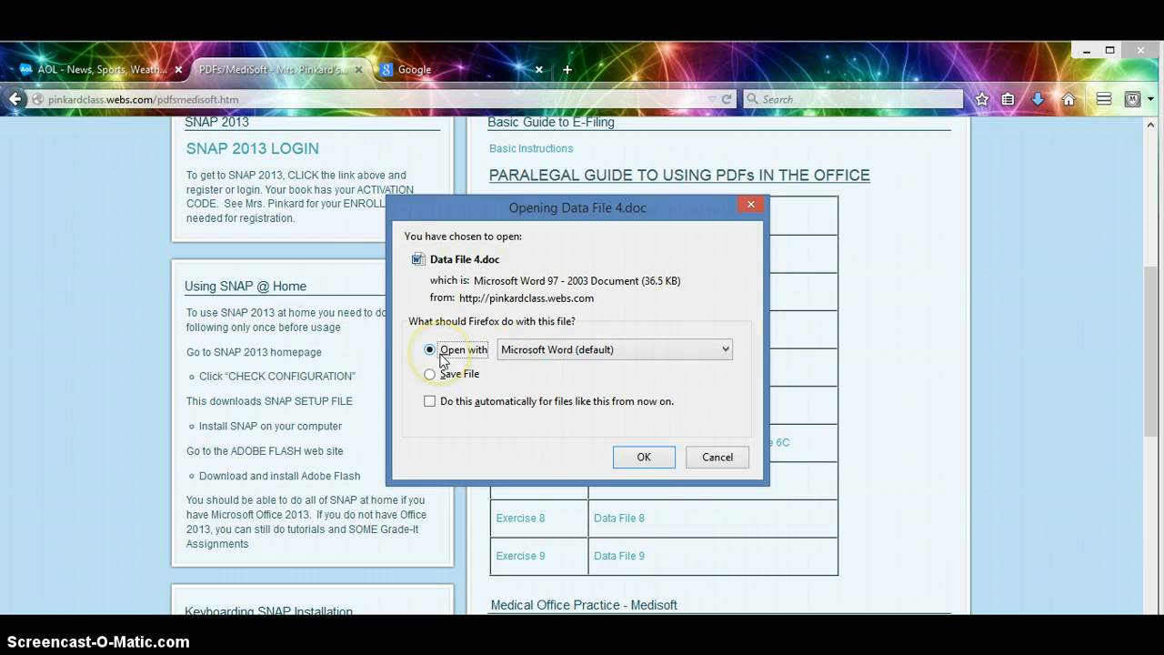
left_click(647, 455)
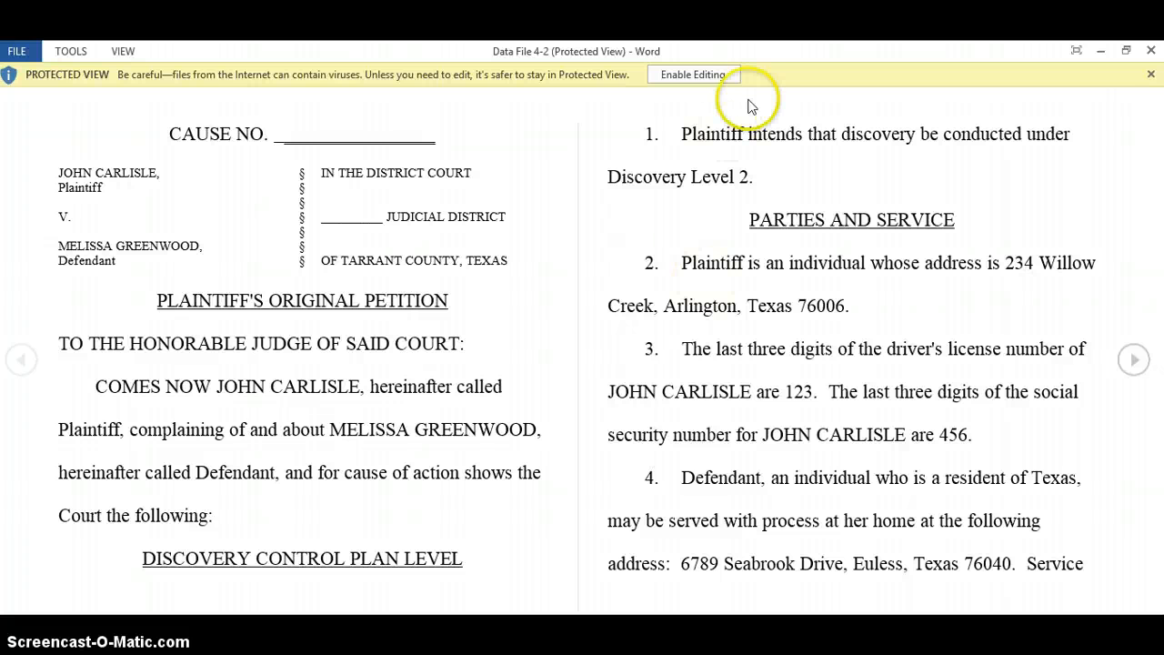
left_click(676, 80)
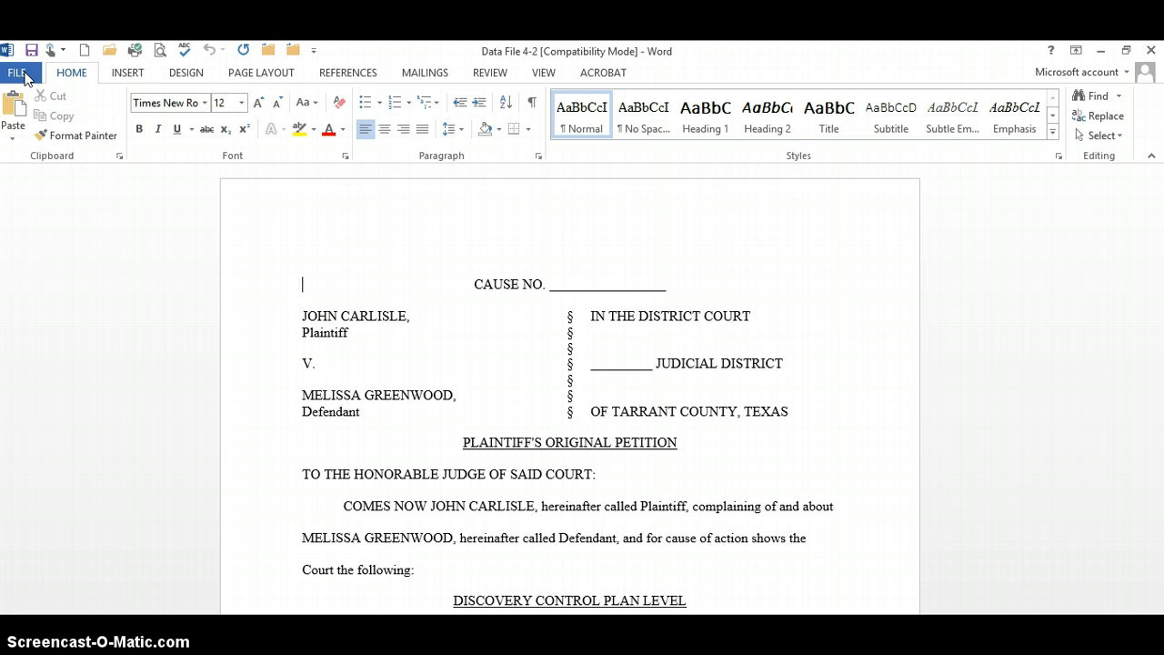
Start saving a copy of the document in the computer's PL PDF Data Files folder.
left_click(24, 79)
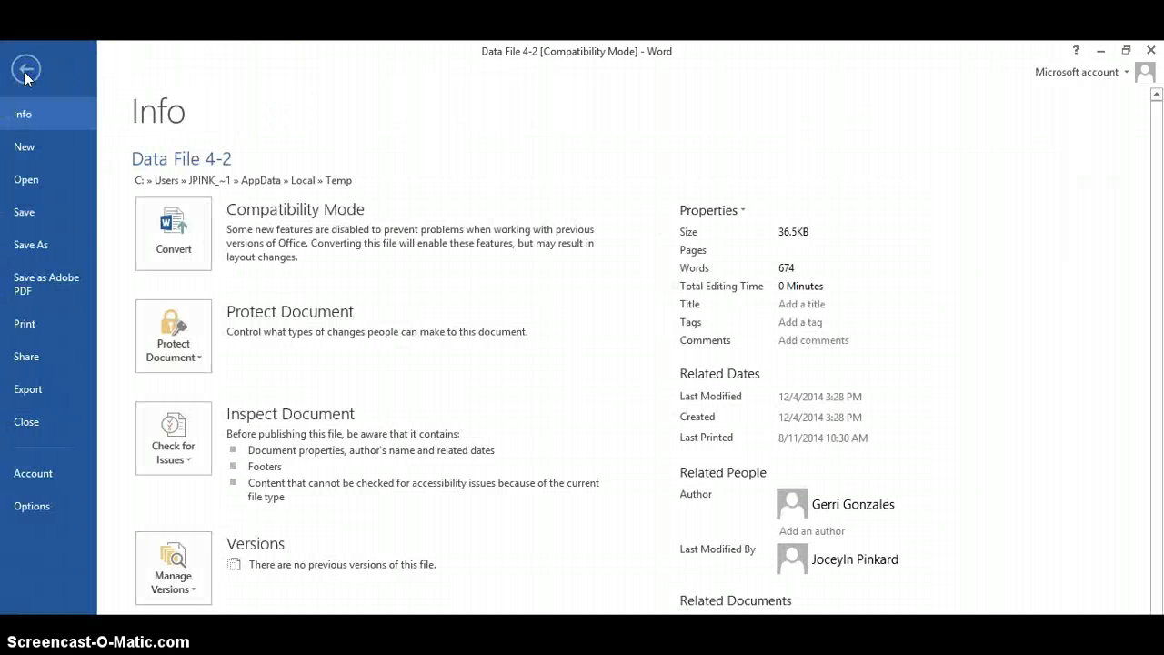
left_click(36, 246)
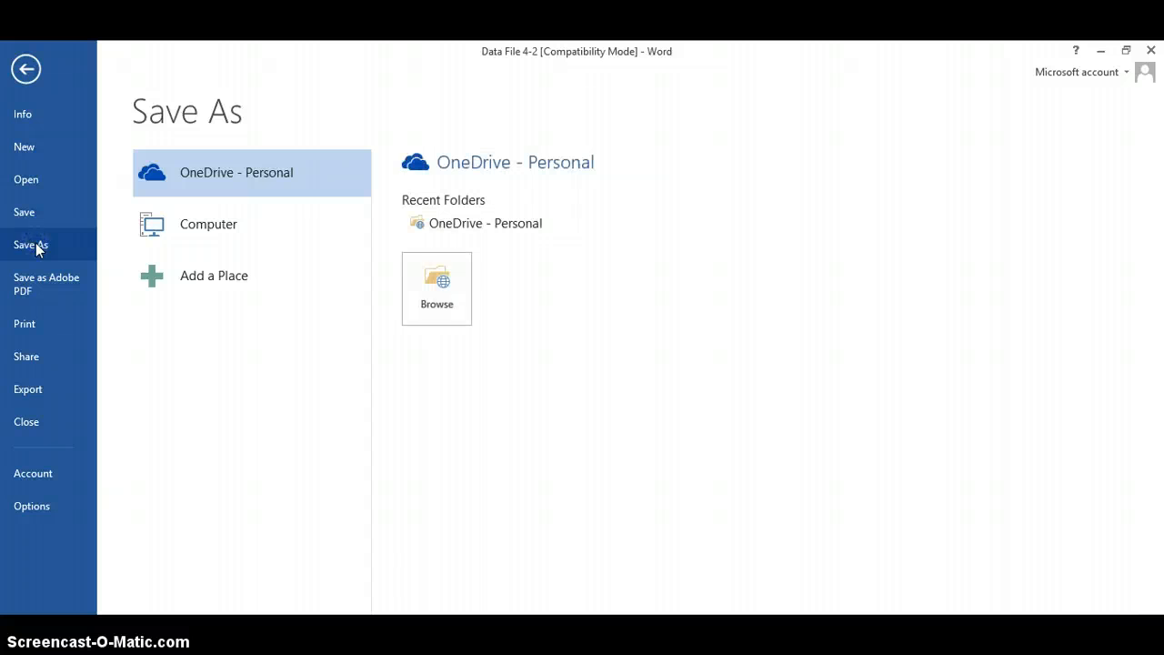
left_click(219, 225)
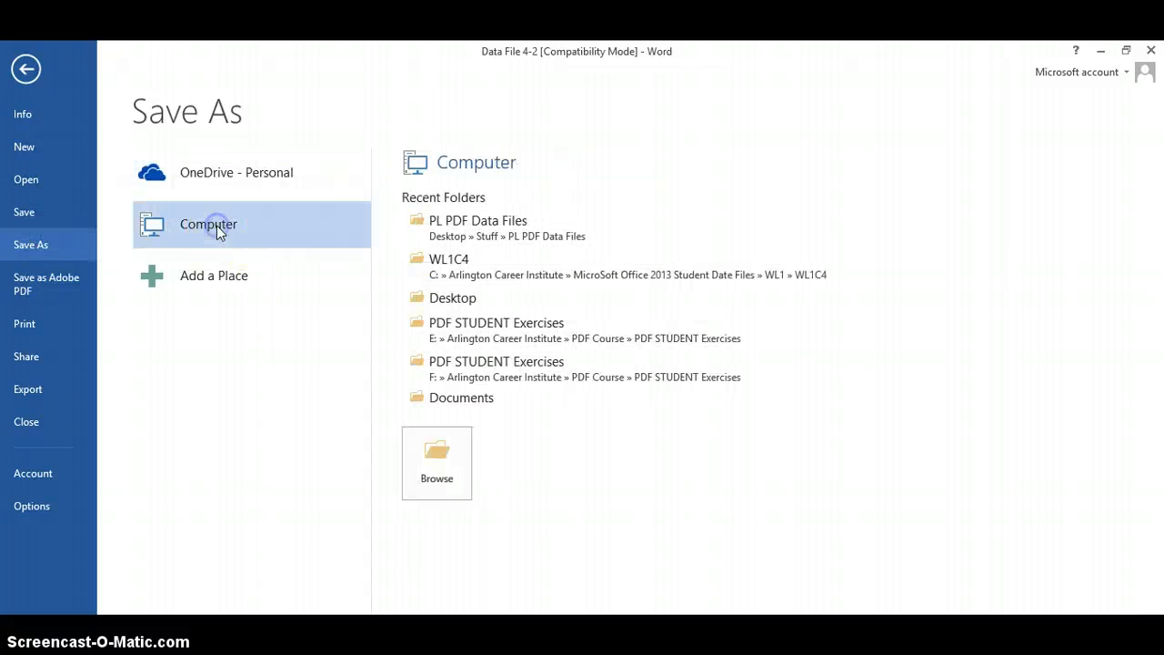
left_click(428, 235)
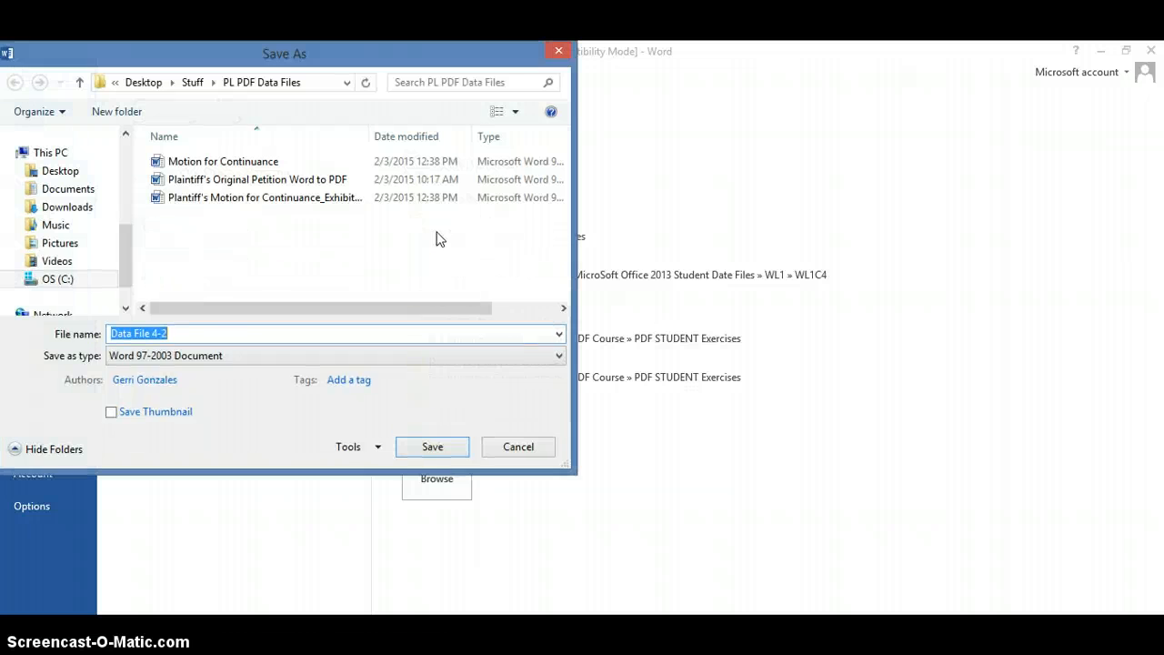
Name the copy "jsp Plaintiff's Original Petition".
left_click(202, 333)
left_click_drag(202, 333, 85, 334)
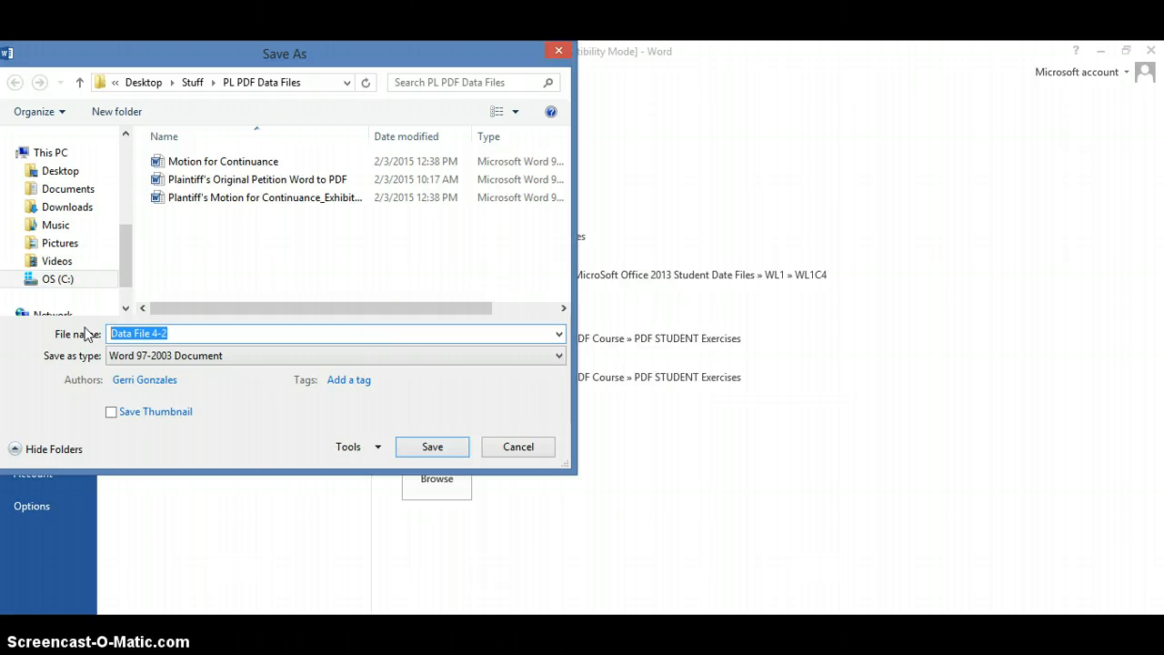
left_click(81, 335)
type("jsp")
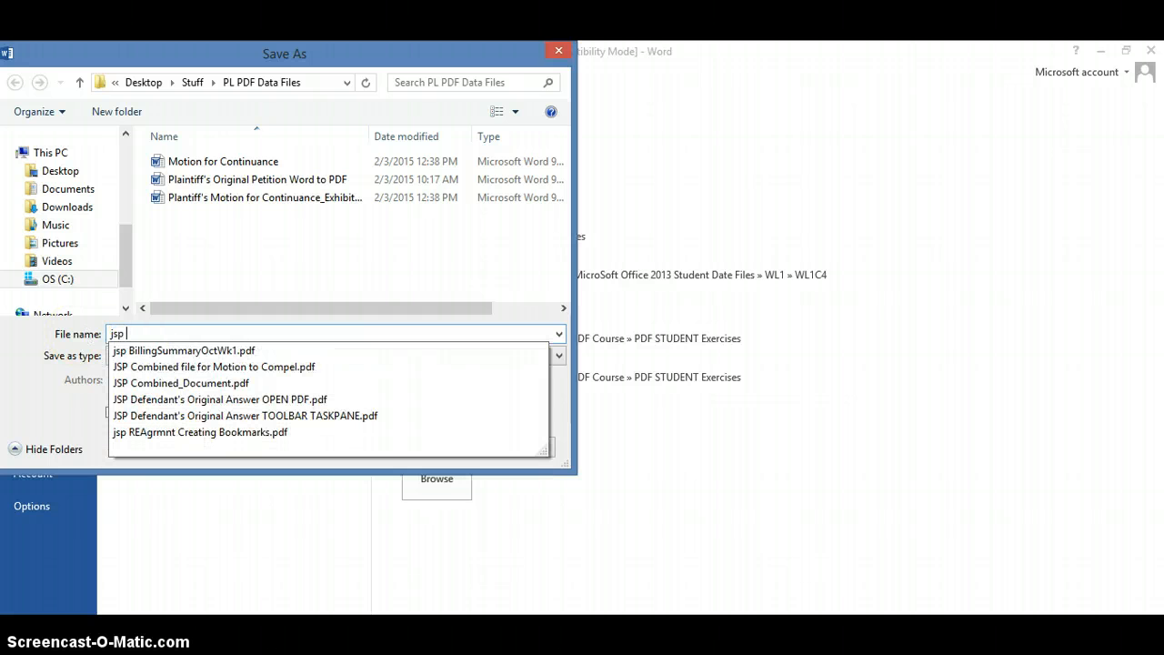
type(" P")
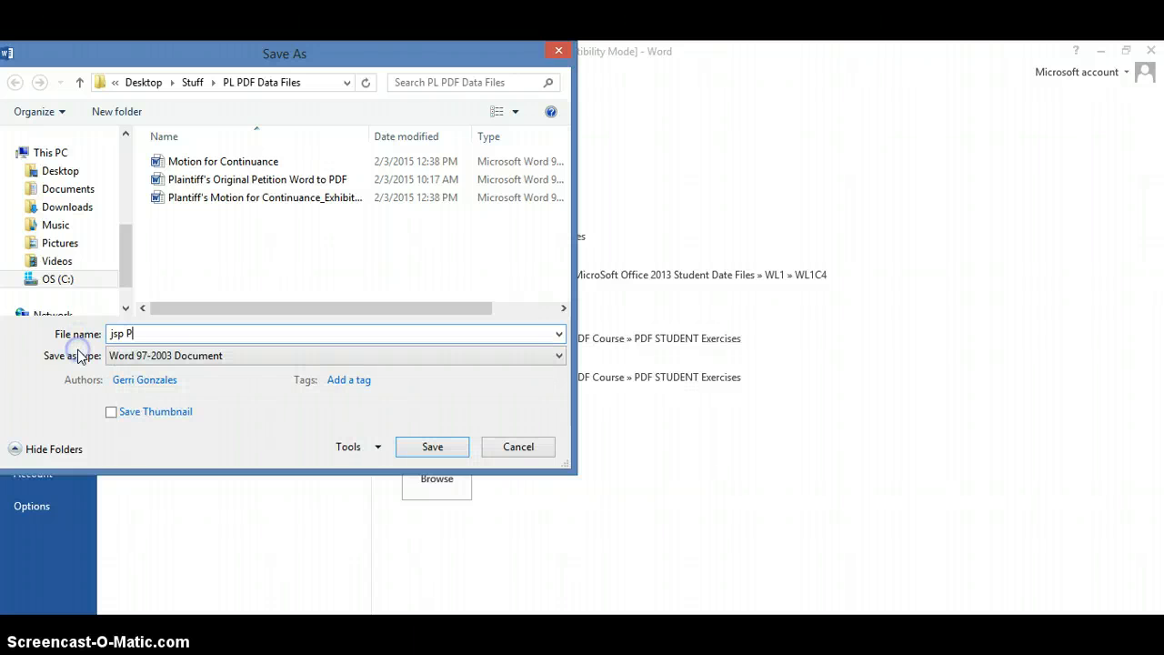
type("lantiff")
left_click(137, 333)
type("i")
left_click(195, 333)
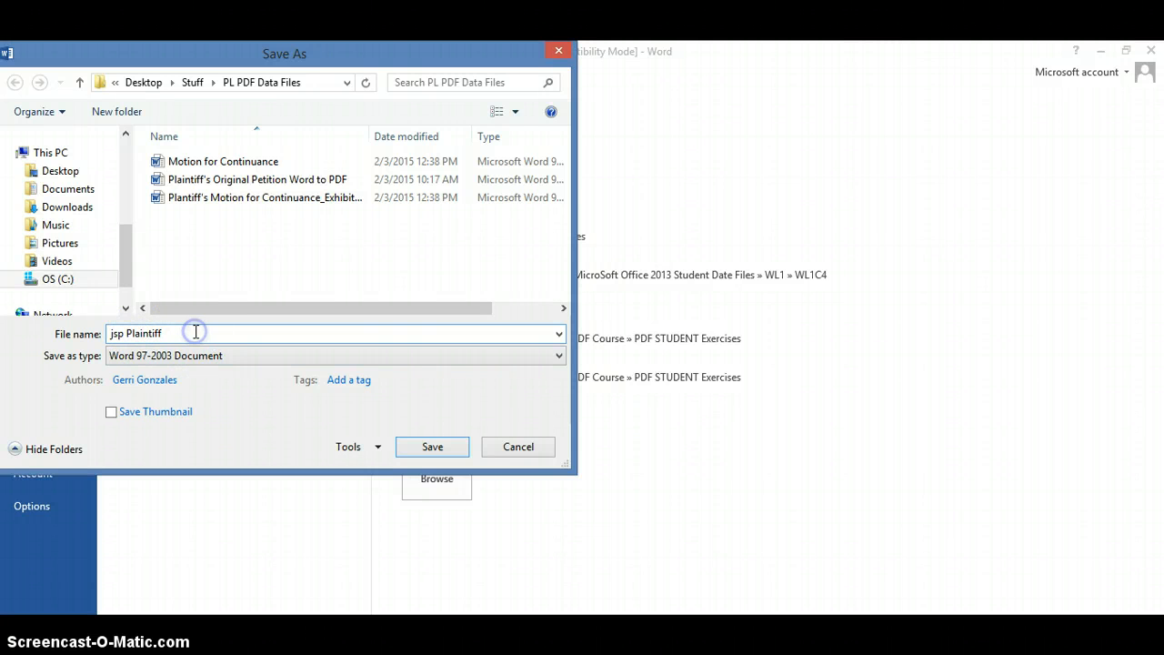
type("'s Original Petition")
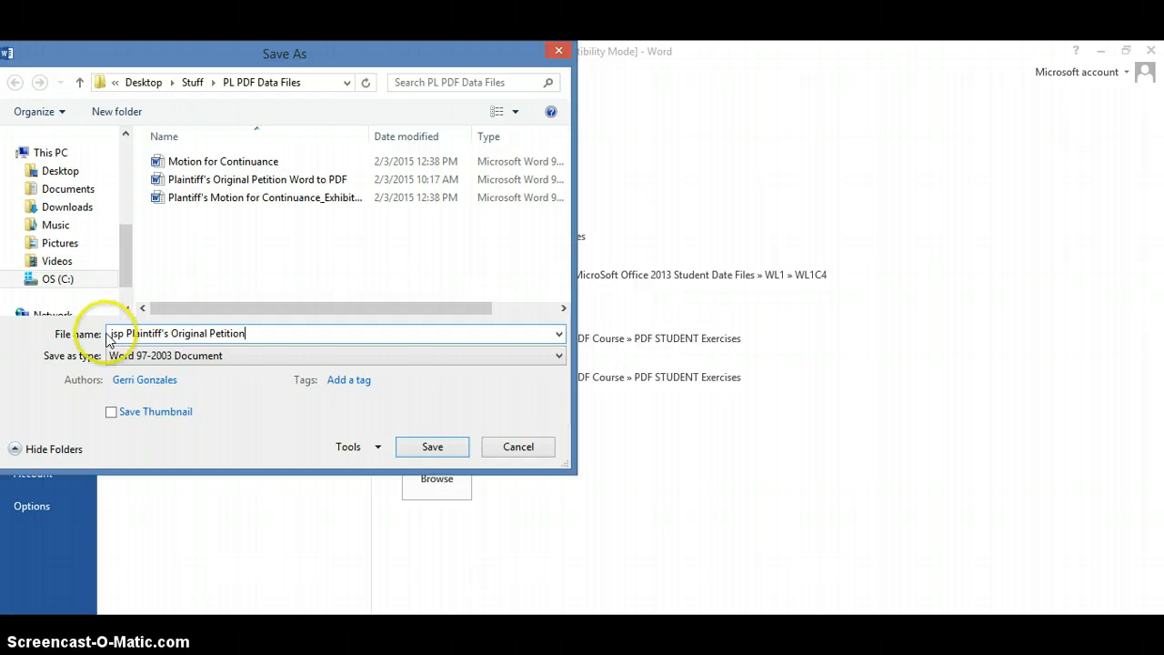
Choose PDF as the file type and save the copy.
left_click(557, 355)
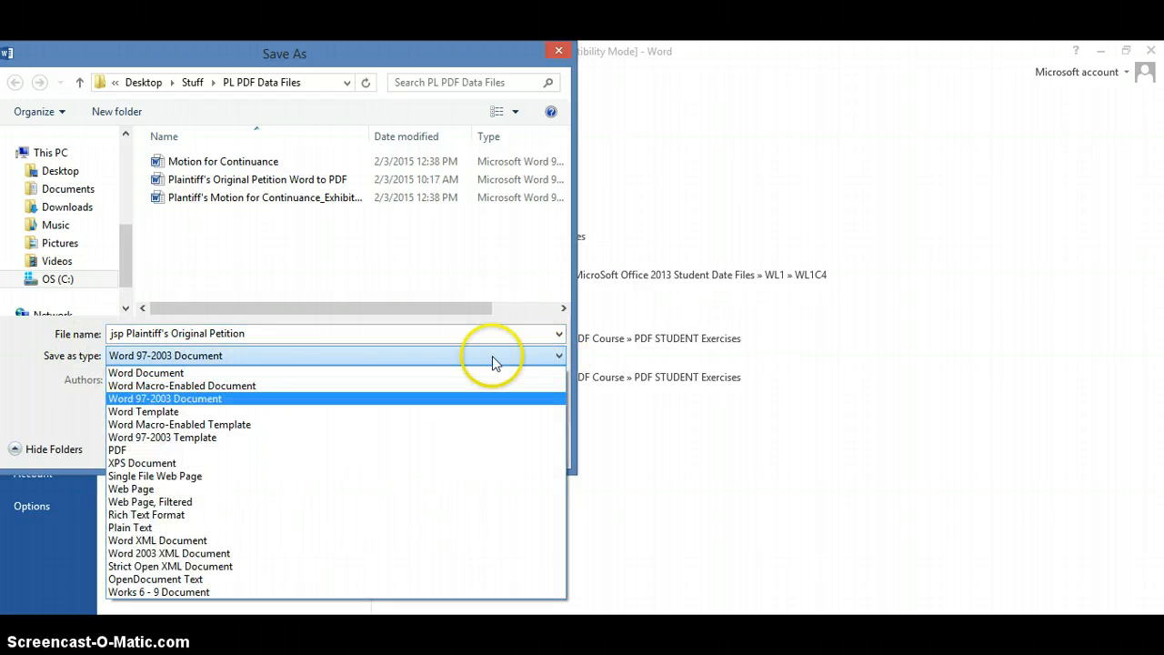
left_click(138, 451)
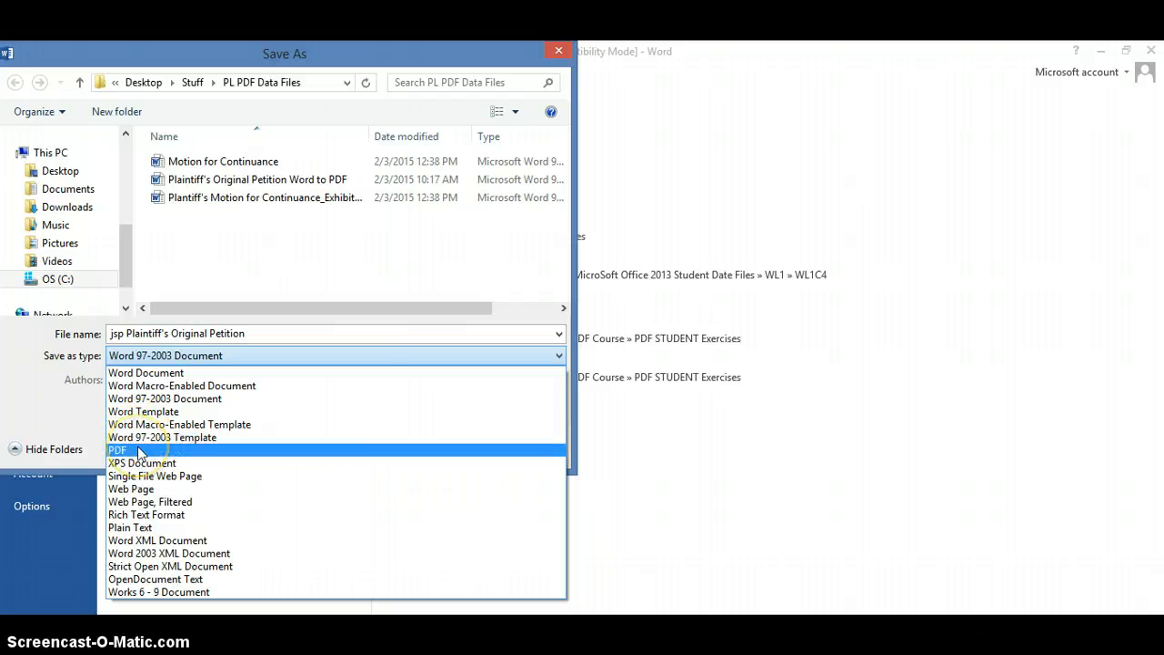
left_click(138, 451)
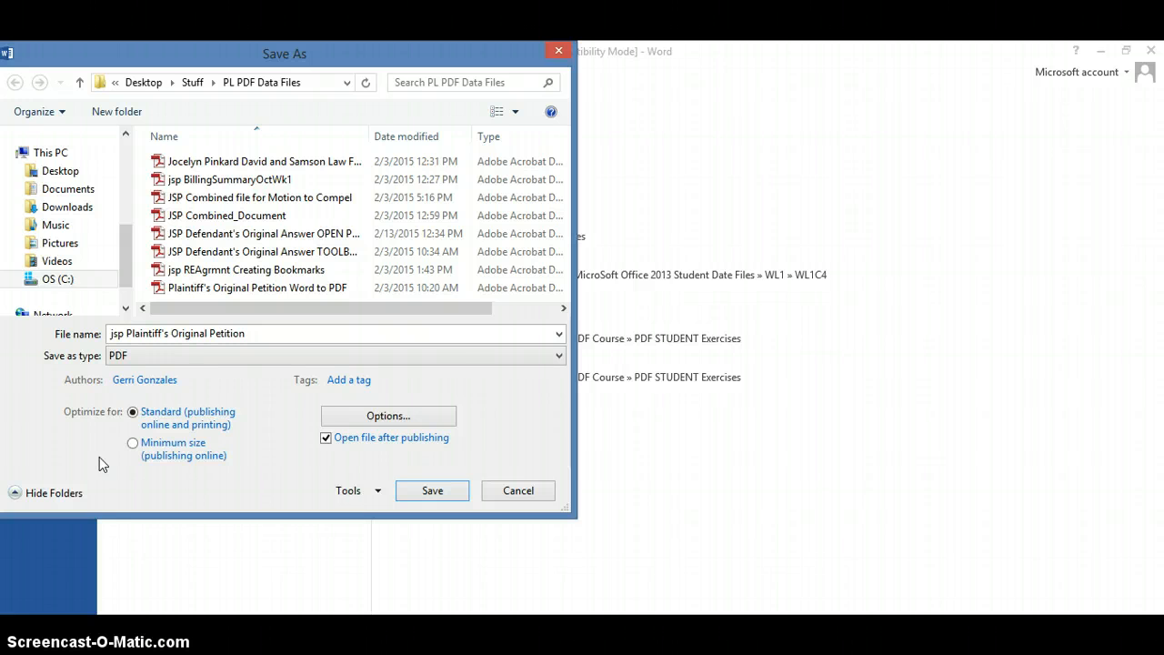
left_click(431, 491)
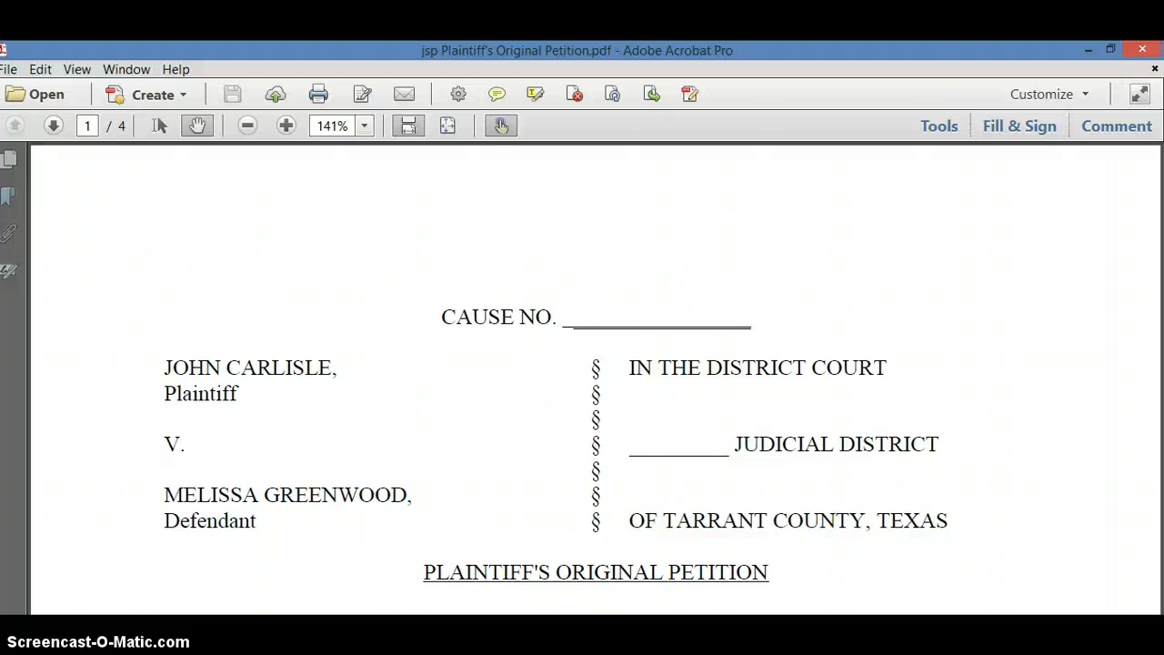
Turn on Edit Text & Images for the PDF in Adobe Acrobat Pro and enter the plaintiff's full name as the Find text.
left_click(40, 71)
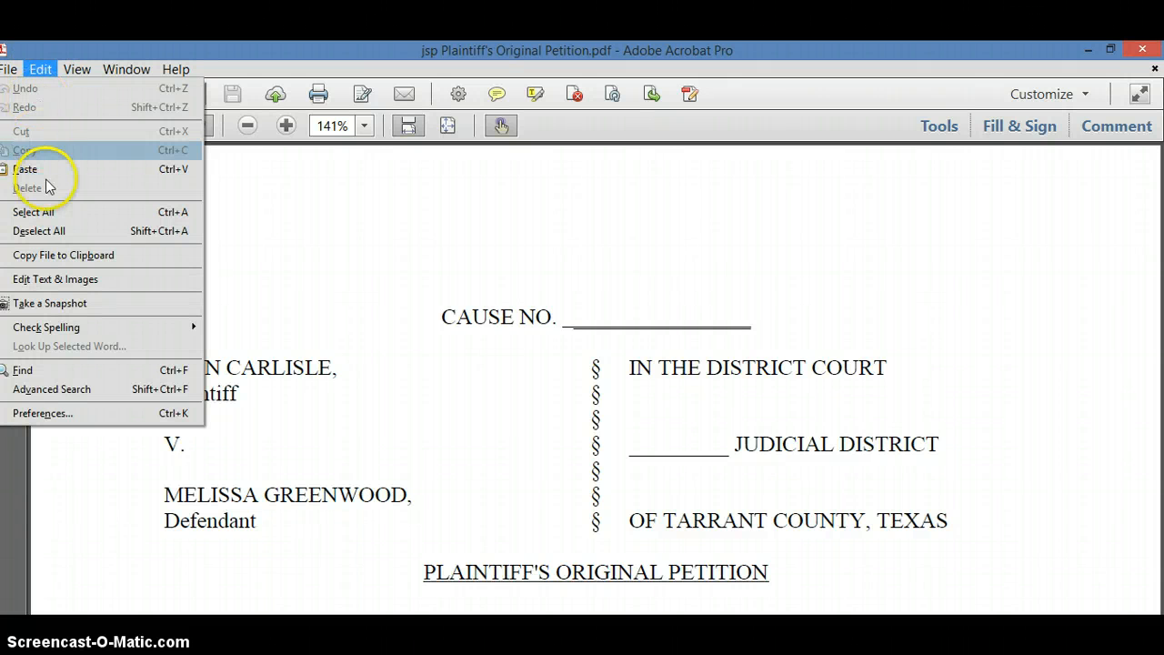
left_click(57, 284)
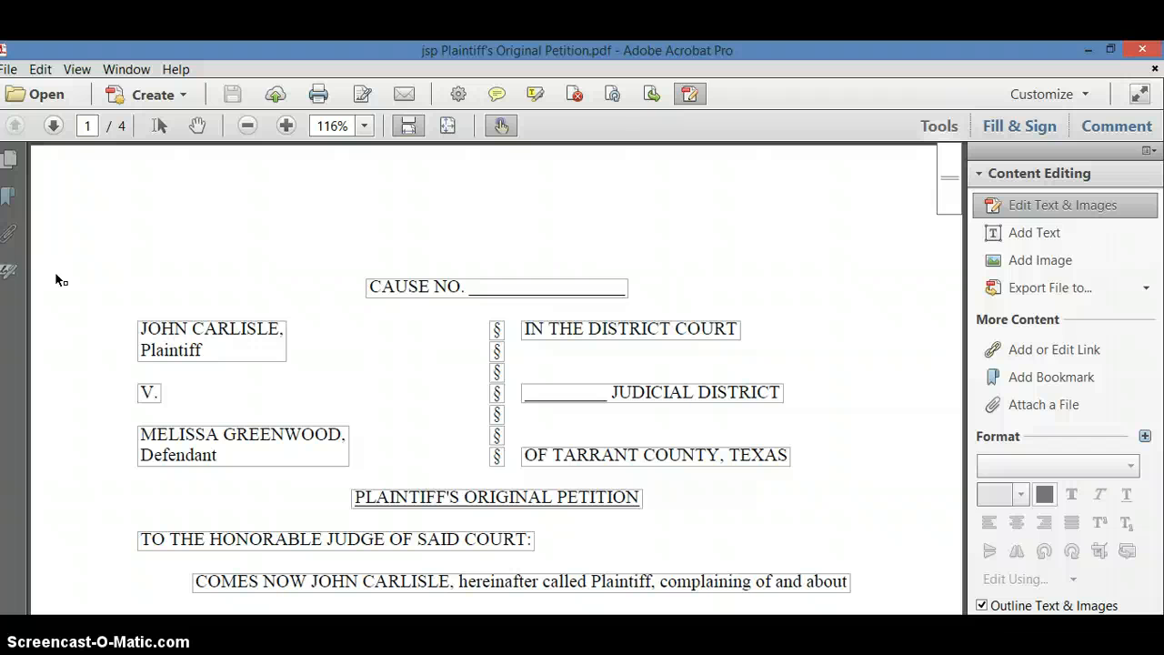
left_click(41, 69)
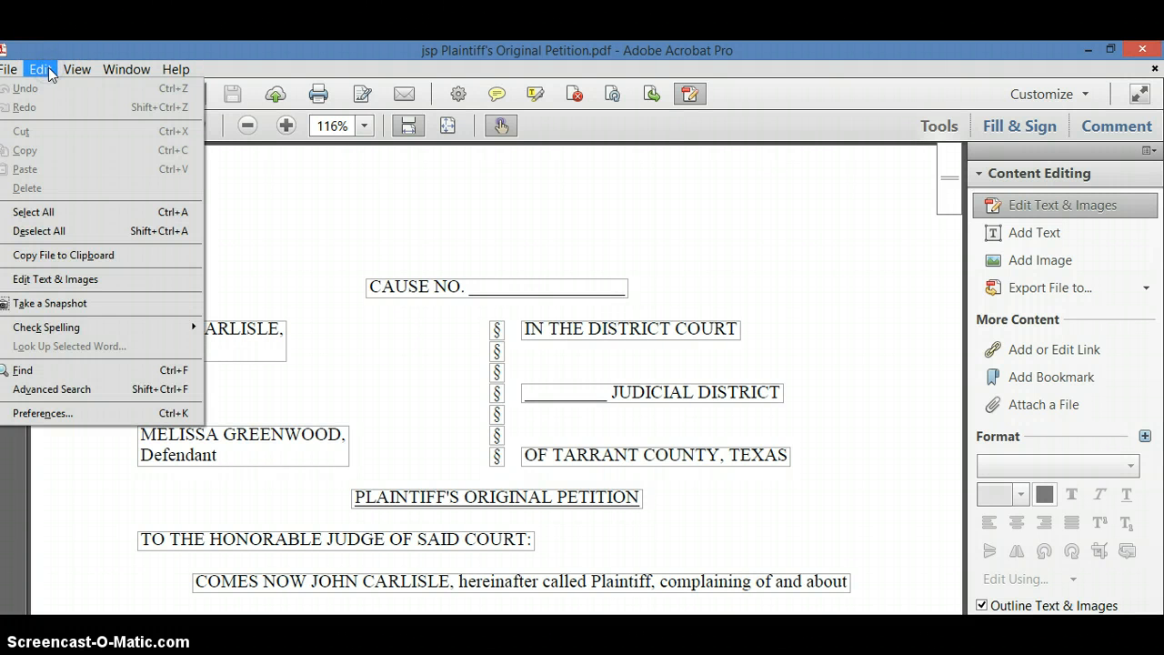
left_click(88, 373)
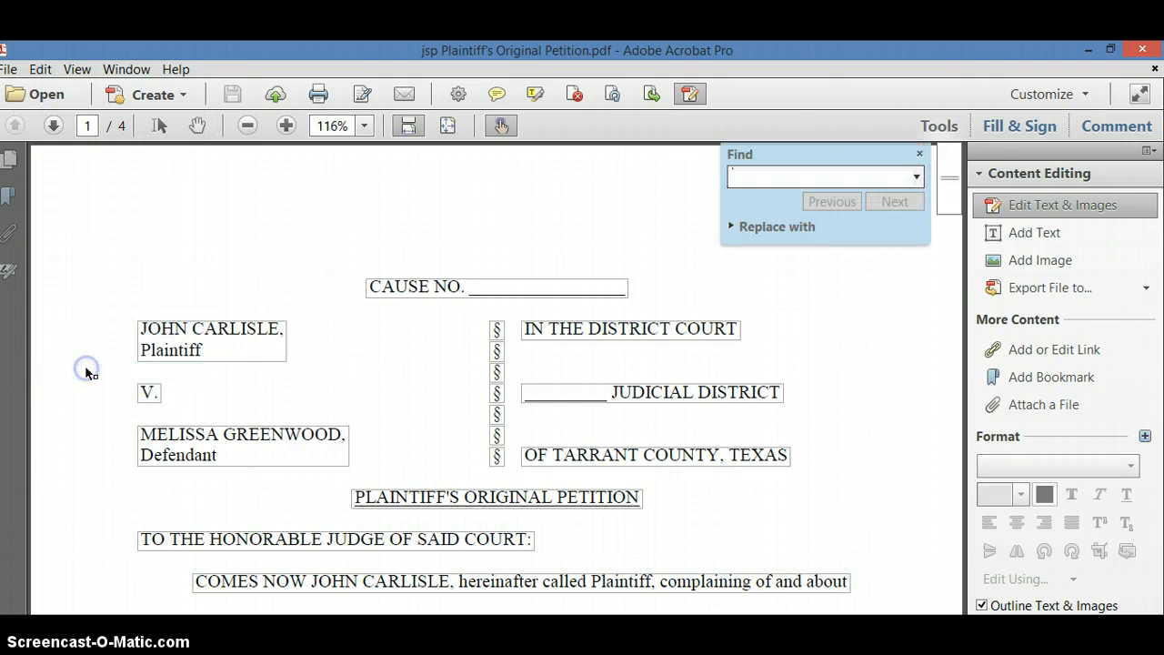
left_click(759, 175)
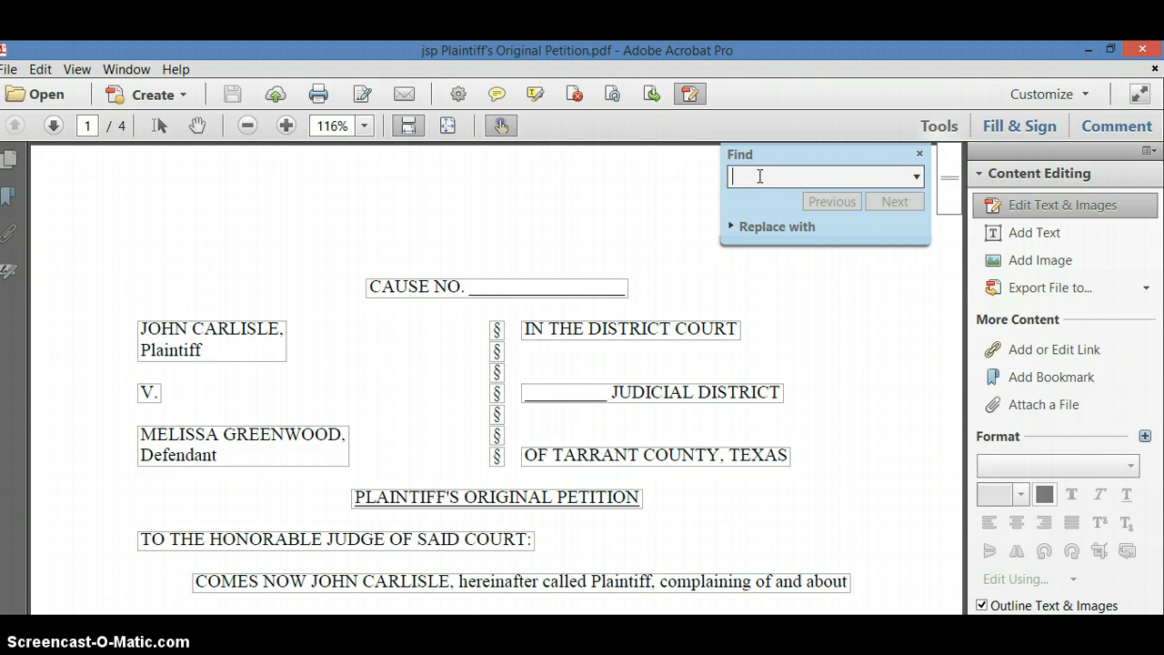
left_click(763, 177)
type("JOH")
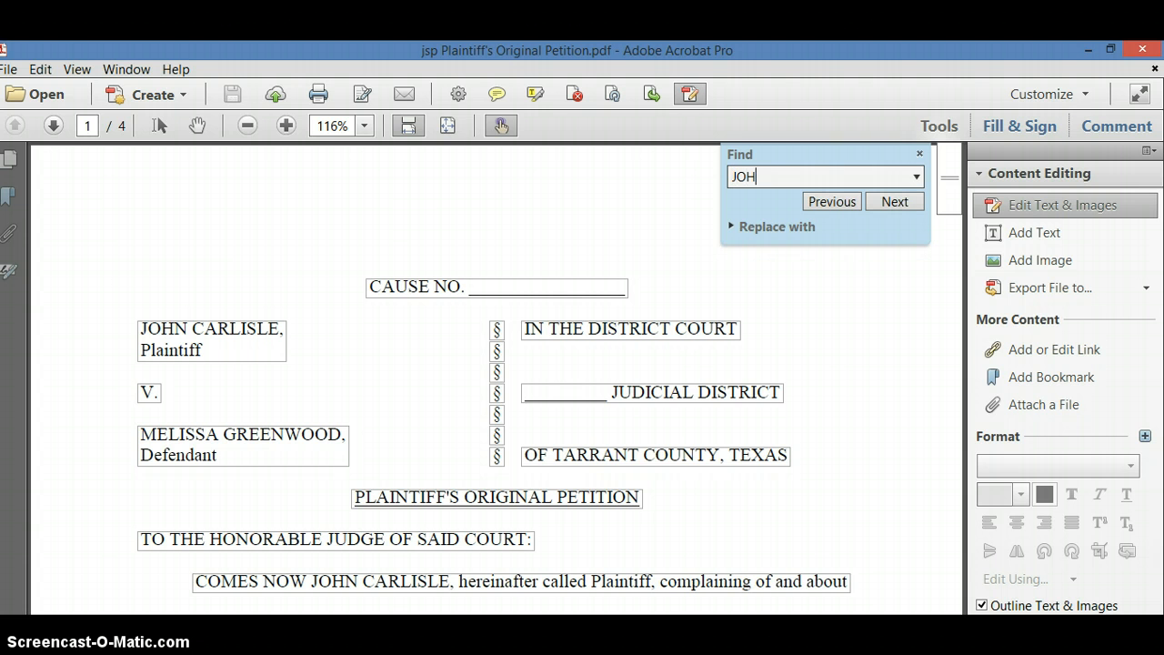
type("N CARLISLE")
Enter "BENJAMIN FRANKLIN jsp" as the replacement text for the plaintiff's name.
left_click(763, 232)
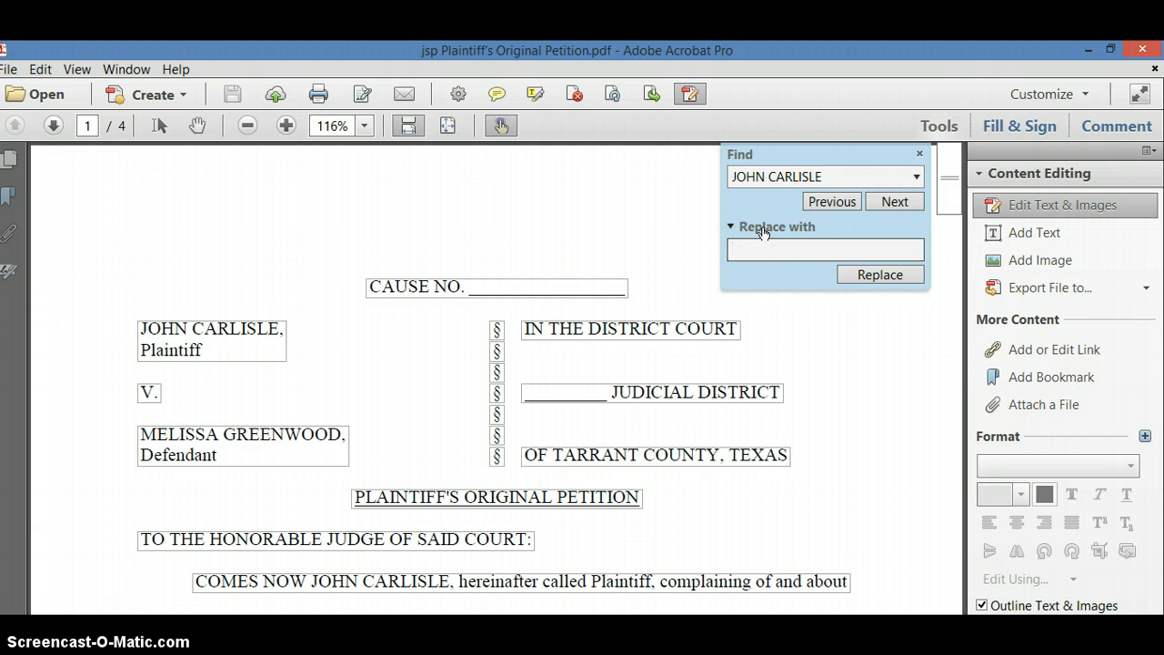
left_click(764, 232)
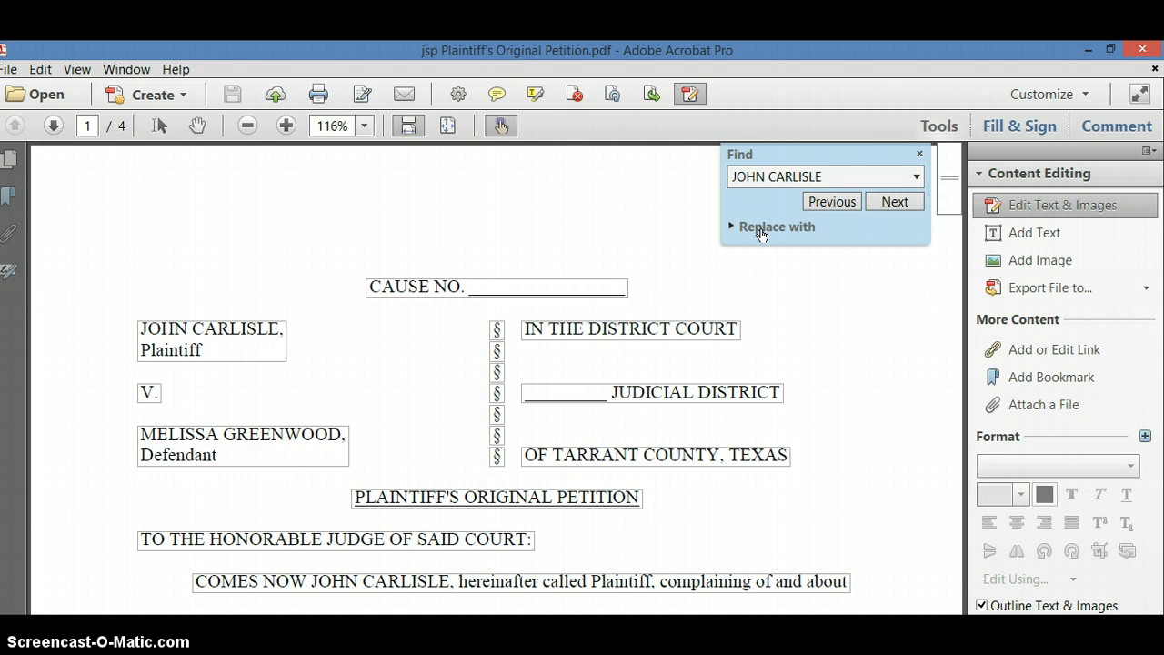
left_click(763, 232)
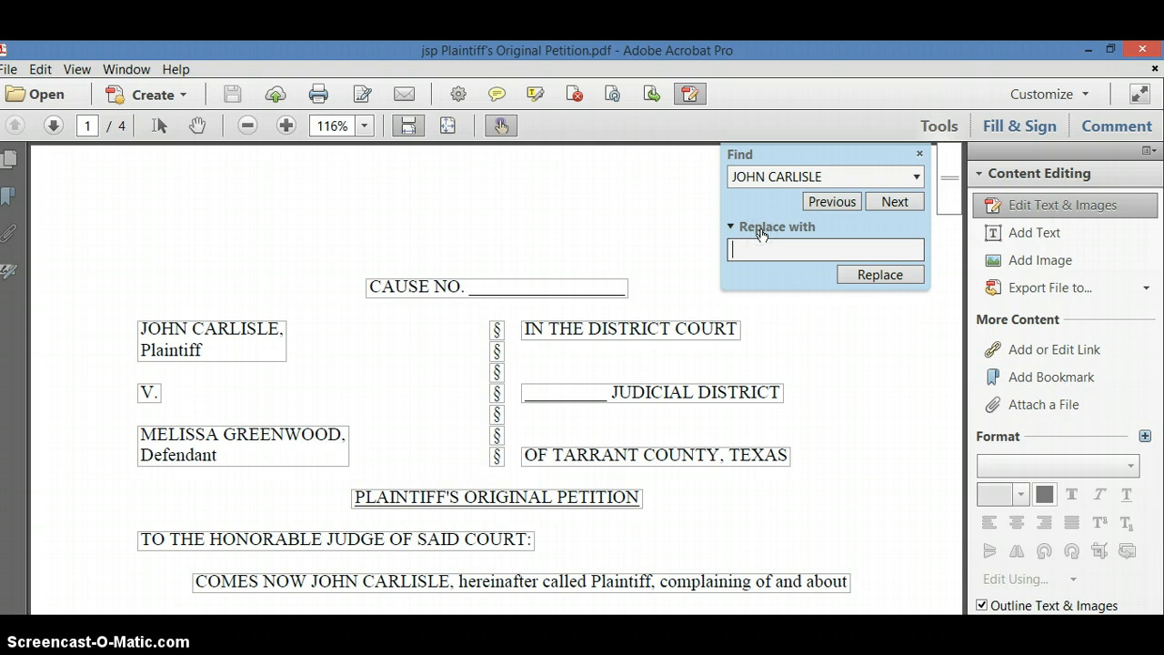
type("b")
key("BackSpace")
type("be")
key("BackSpace")
key("BackSpace")
type("BENJAMIN")
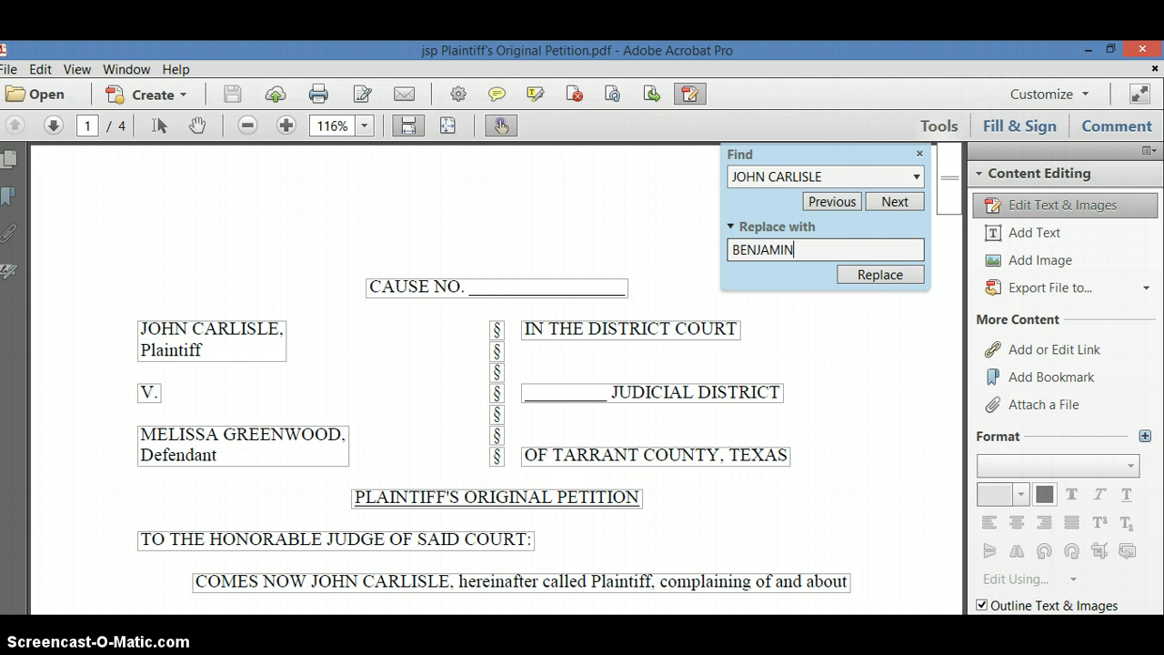
type("FRANKLIN jsp")
left_click(754, 227)
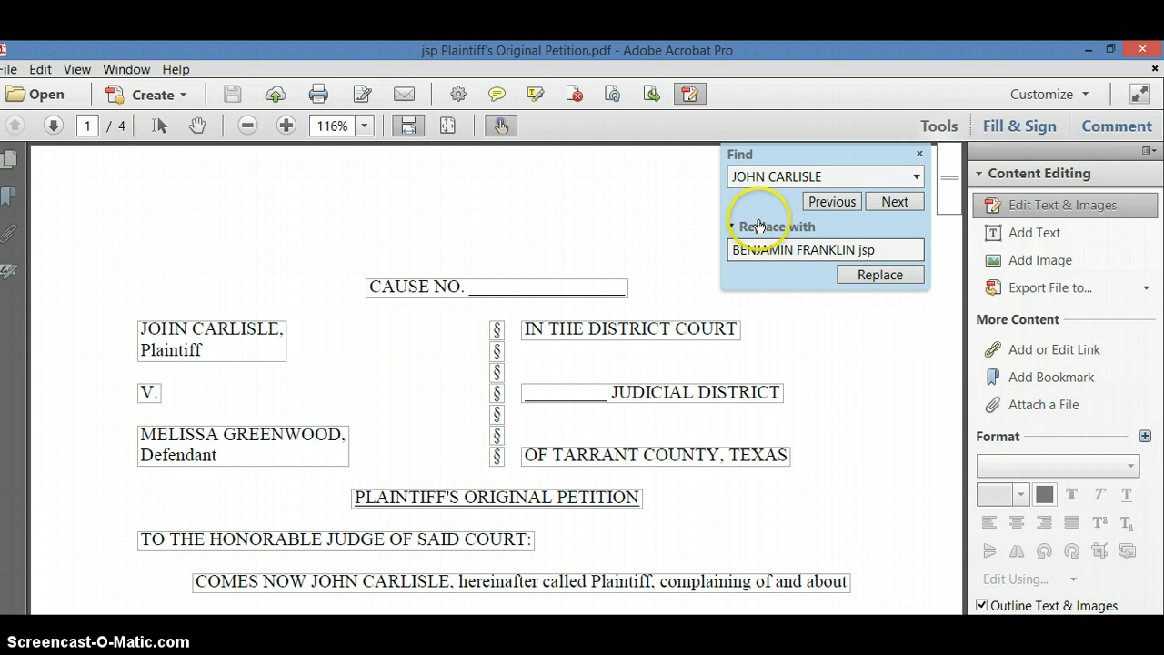
Replace the plaintiff's name with the replacement text in the case caption and in the "COMES NOW" paragraph.
left_click(890, 281)
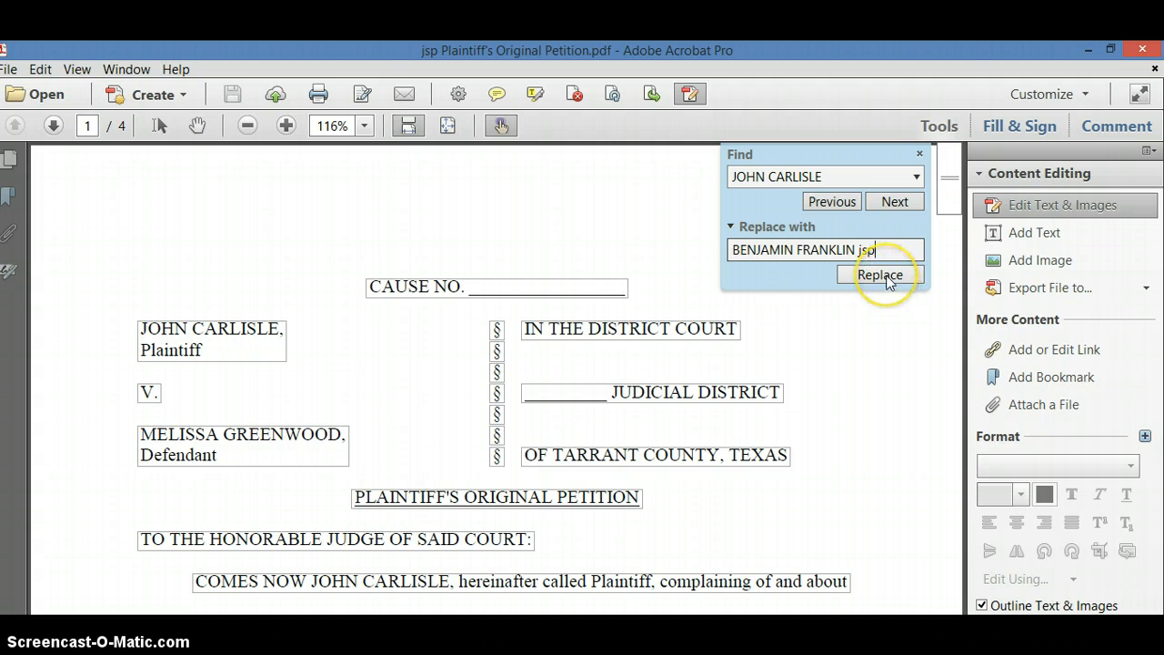
left_click(895, 202)
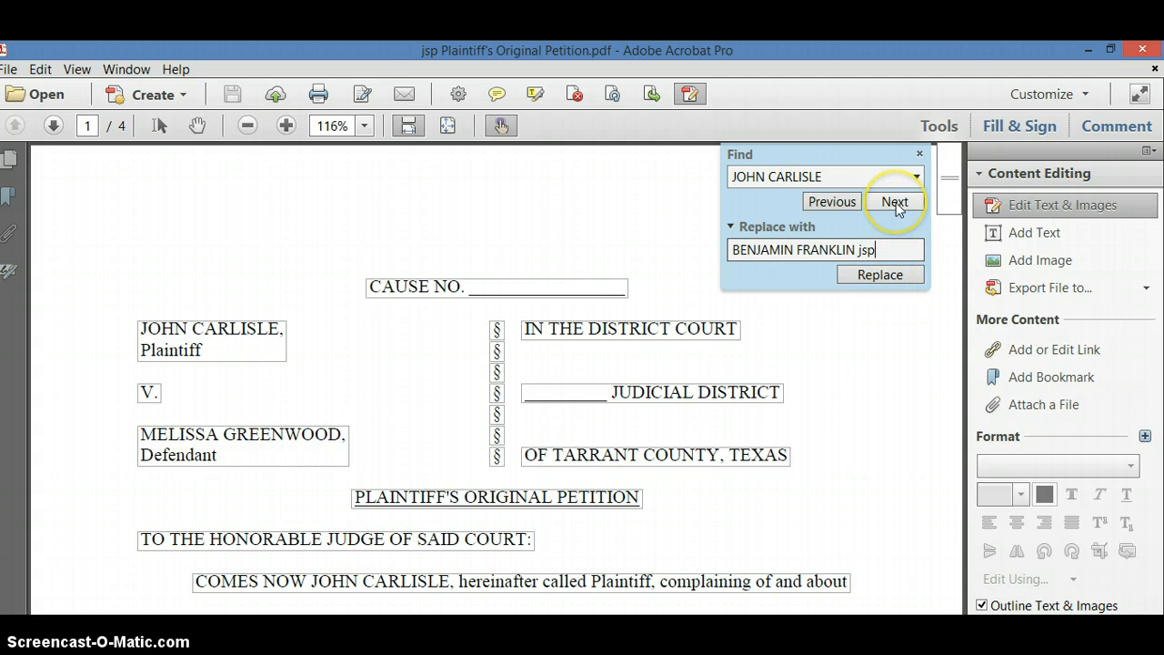
left_click(895, 202)
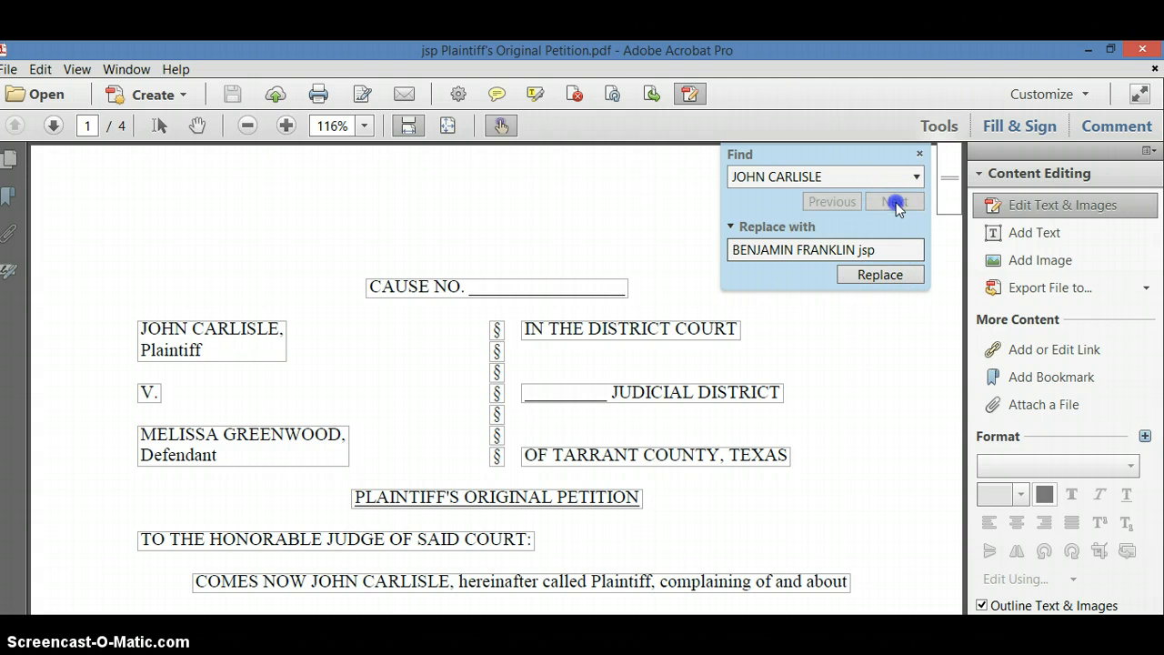
left_click(878, 276)
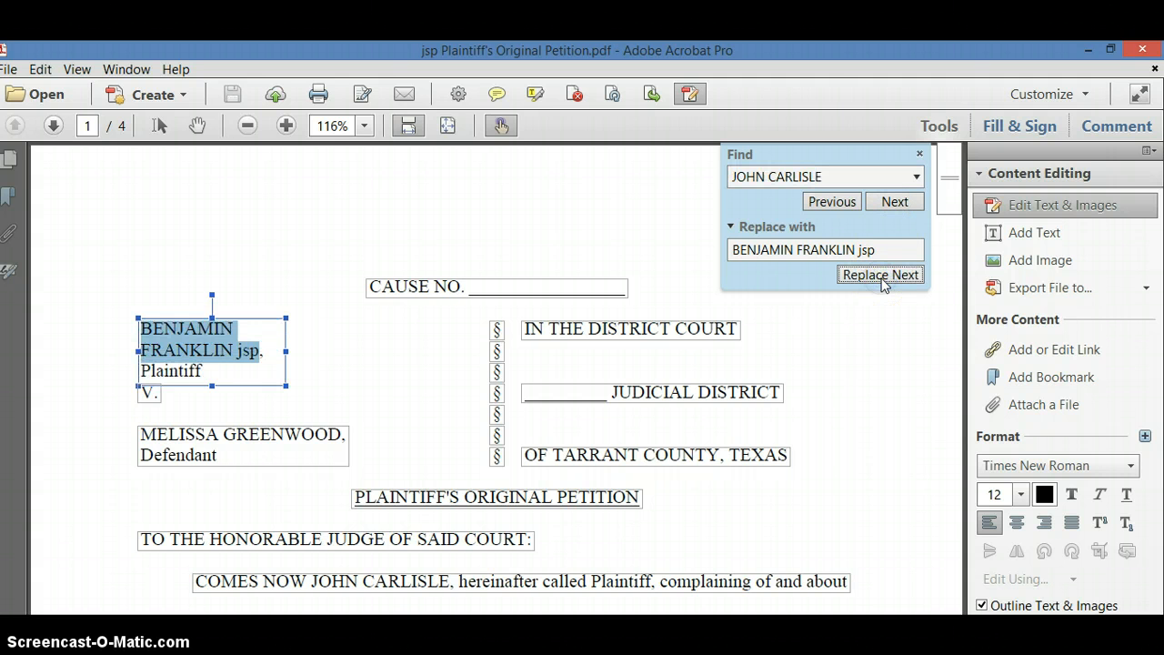
left_click(897, 204)
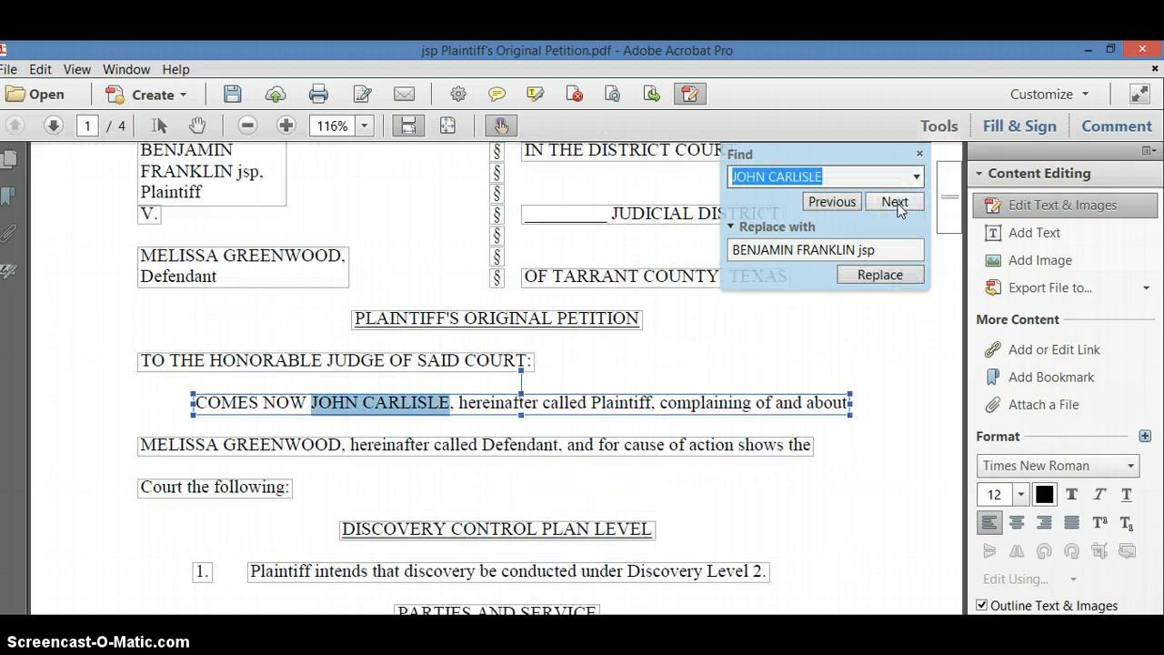
left_click(881, 277)
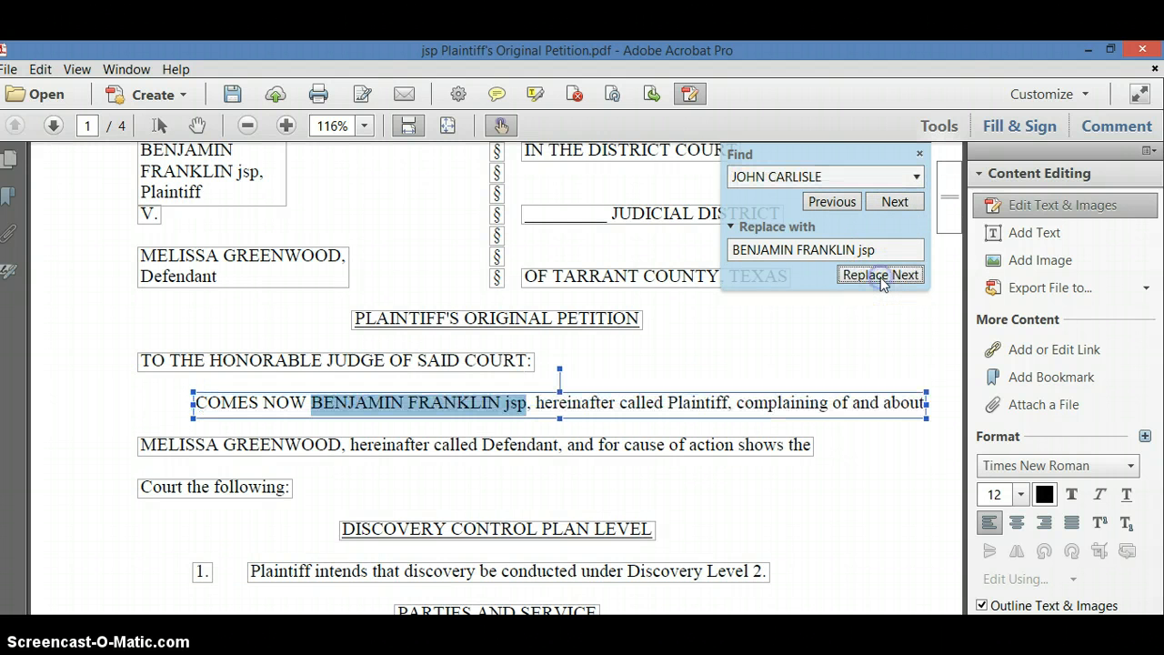
Replace the plaintiff's name with the replacement text in the driver's license and social security sentences of paragraph 3.
left_click(895, 204)
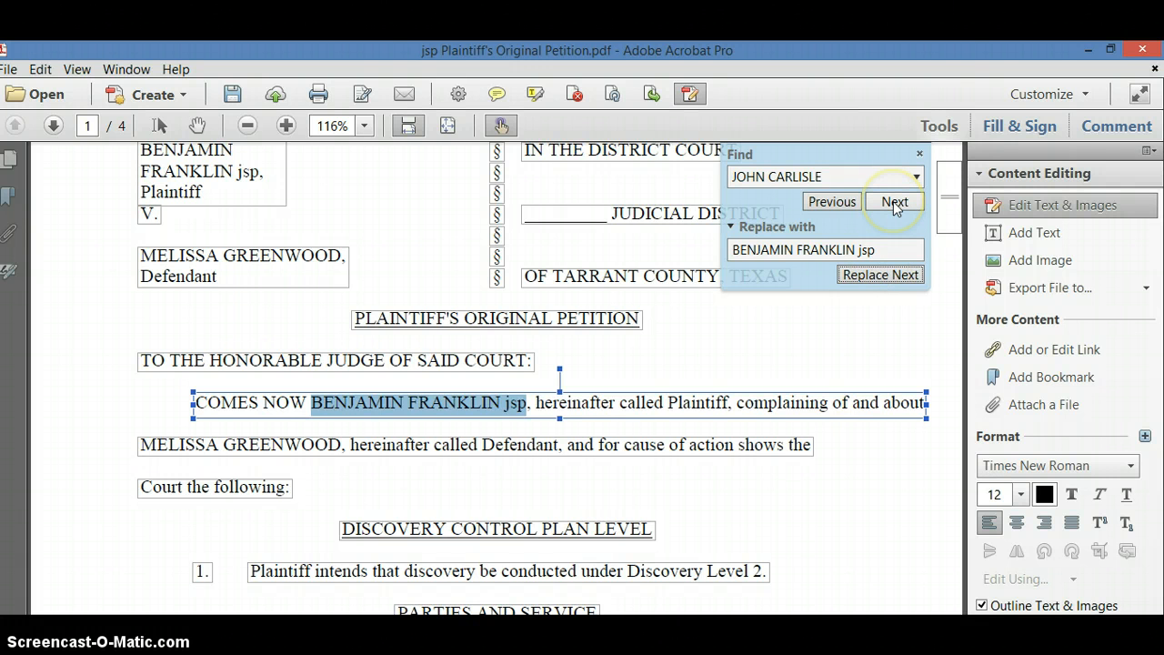
left_click(894, 201)
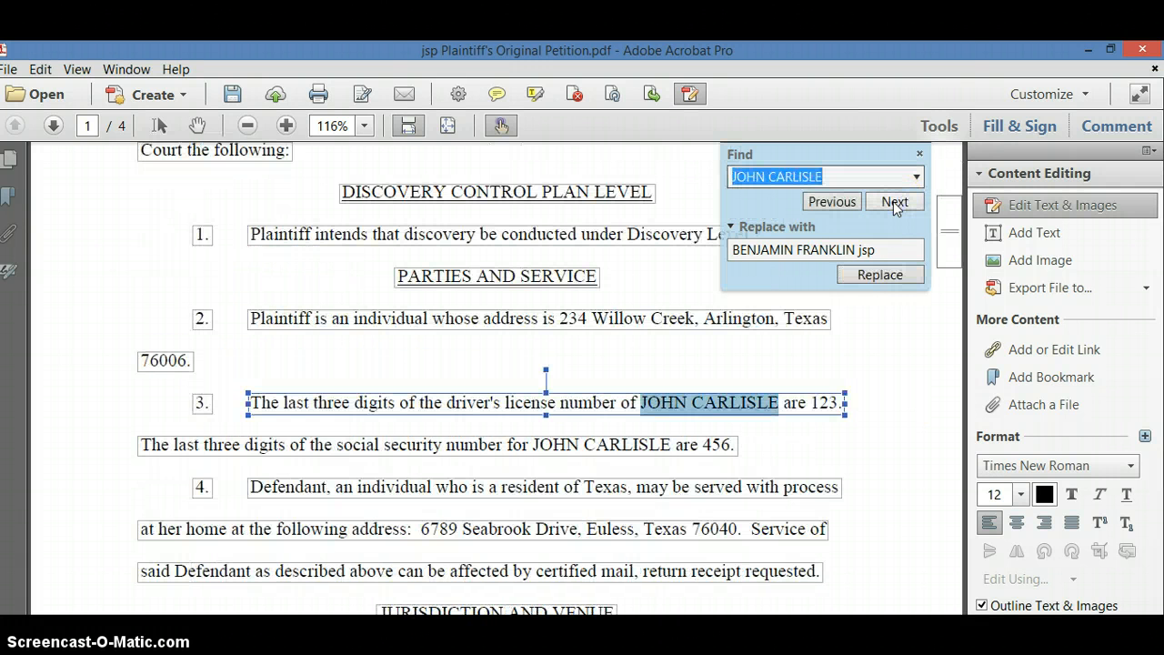
left_click(889, 276)
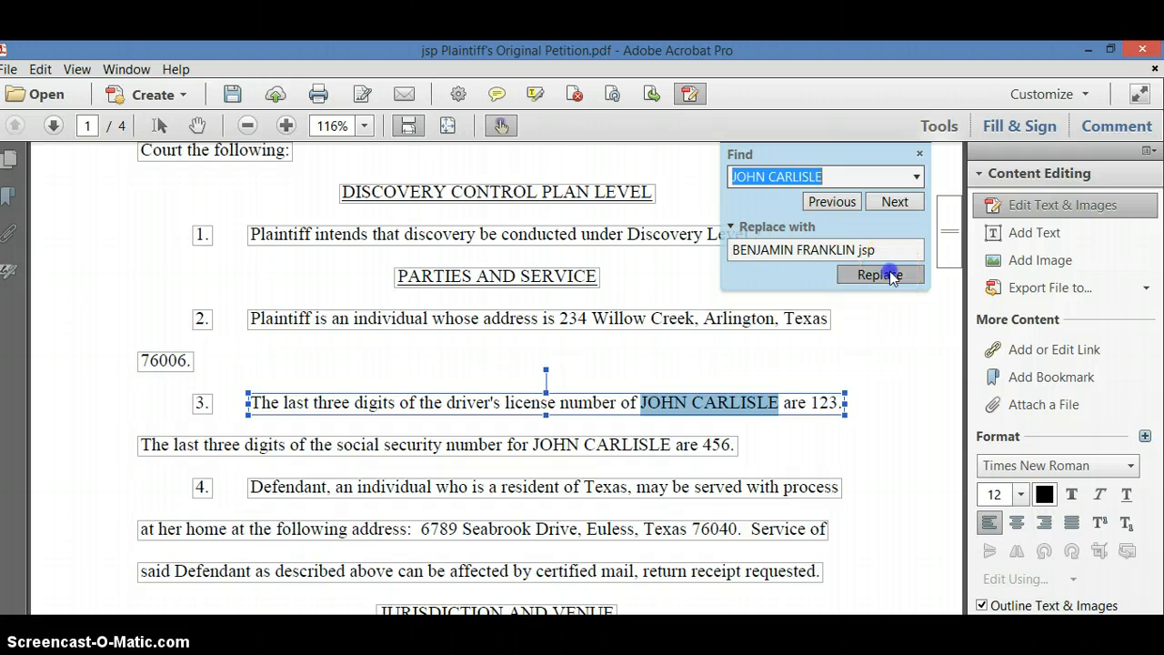
left_click(895, 202)
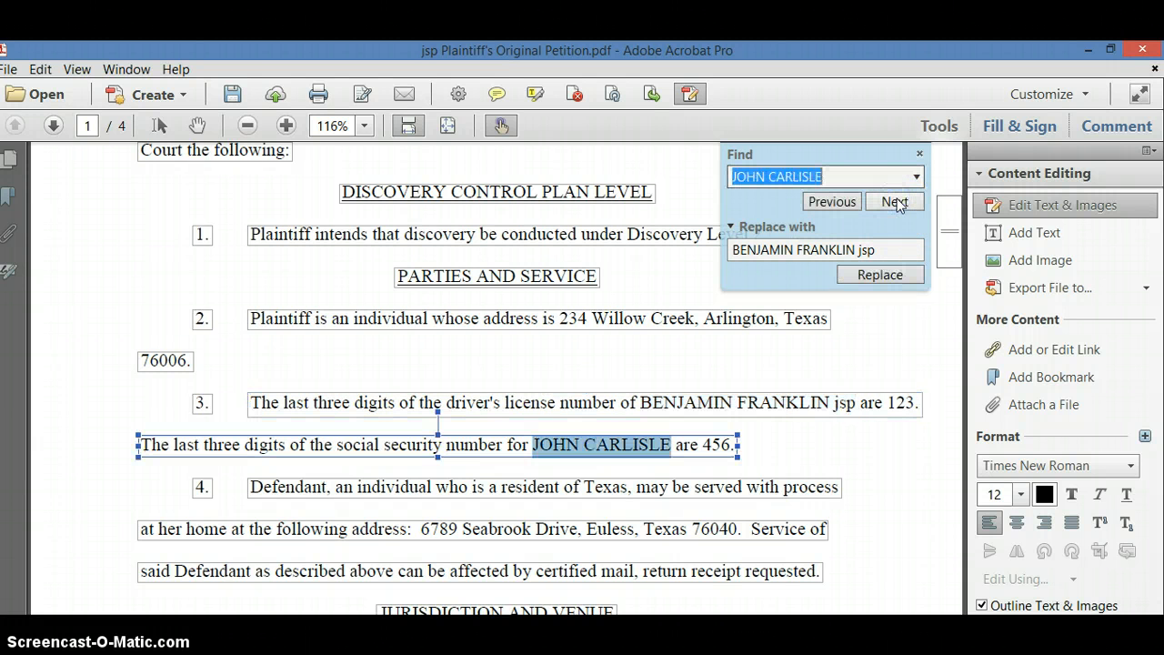
left_click(879, 276)
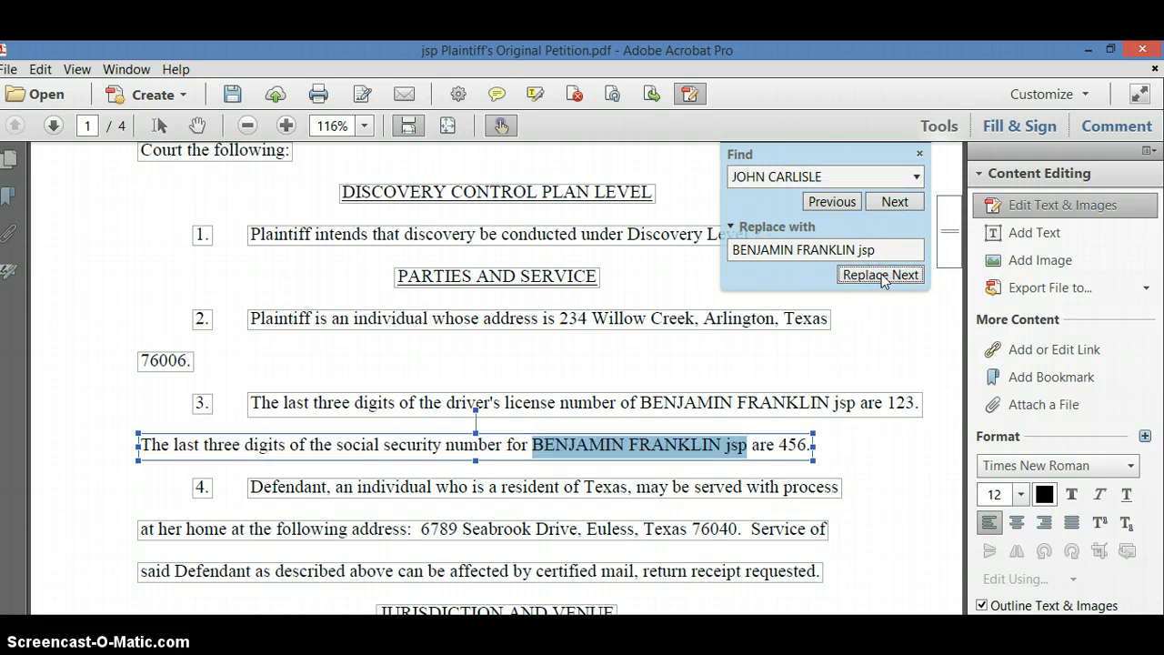
Check for further occurrences of the plaintiff's name, close the search and save the PDF.
left_click(897, 201)
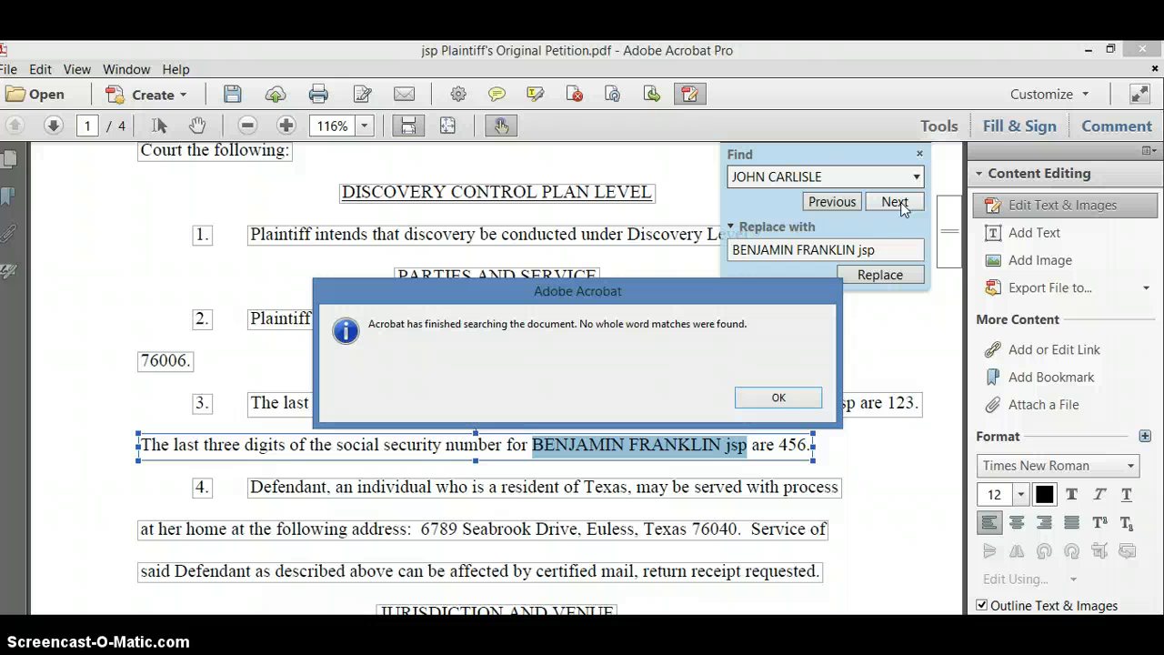
left_click(779, 400)
left_click(919, 154)
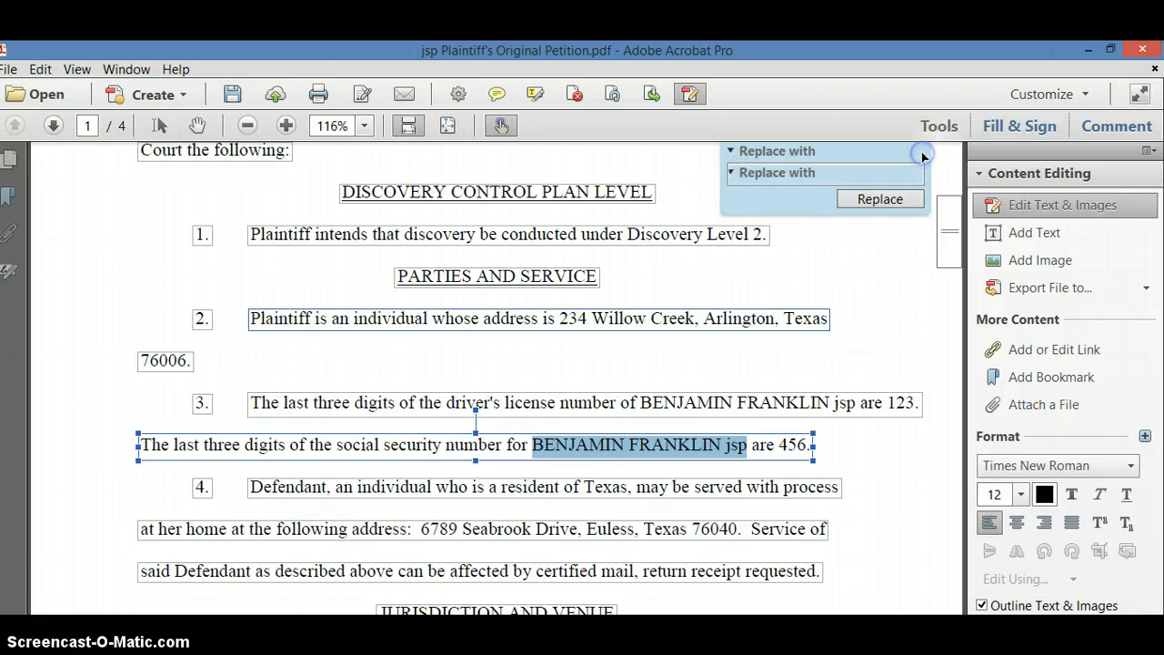
left_click(859, 273)
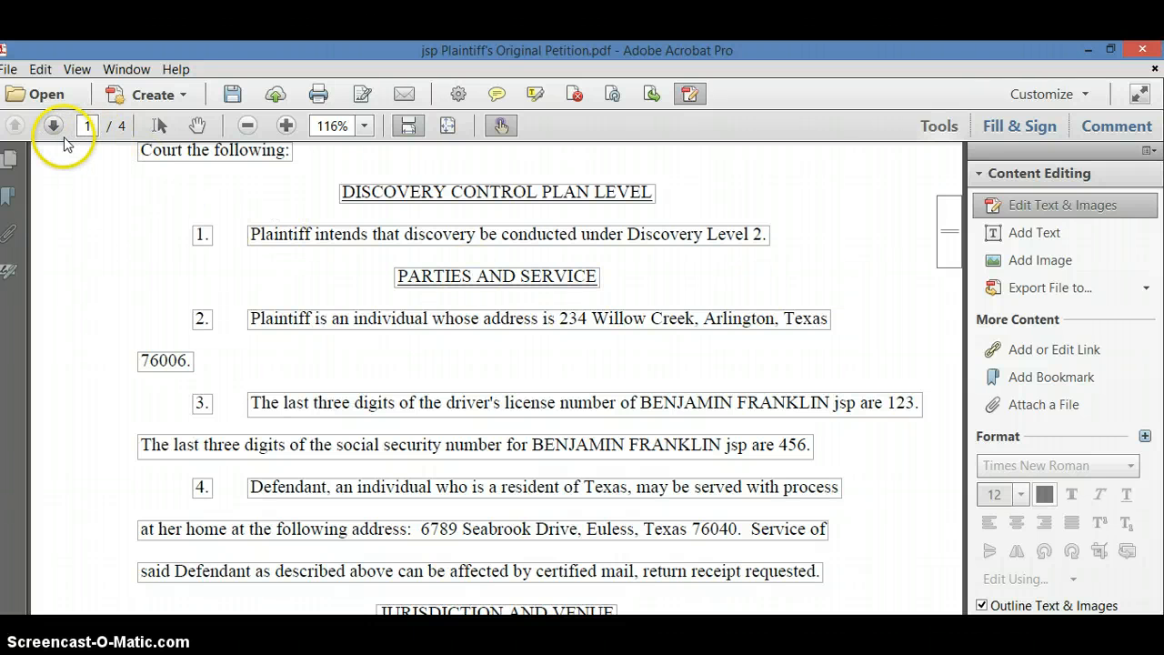
left_click(232, 95)
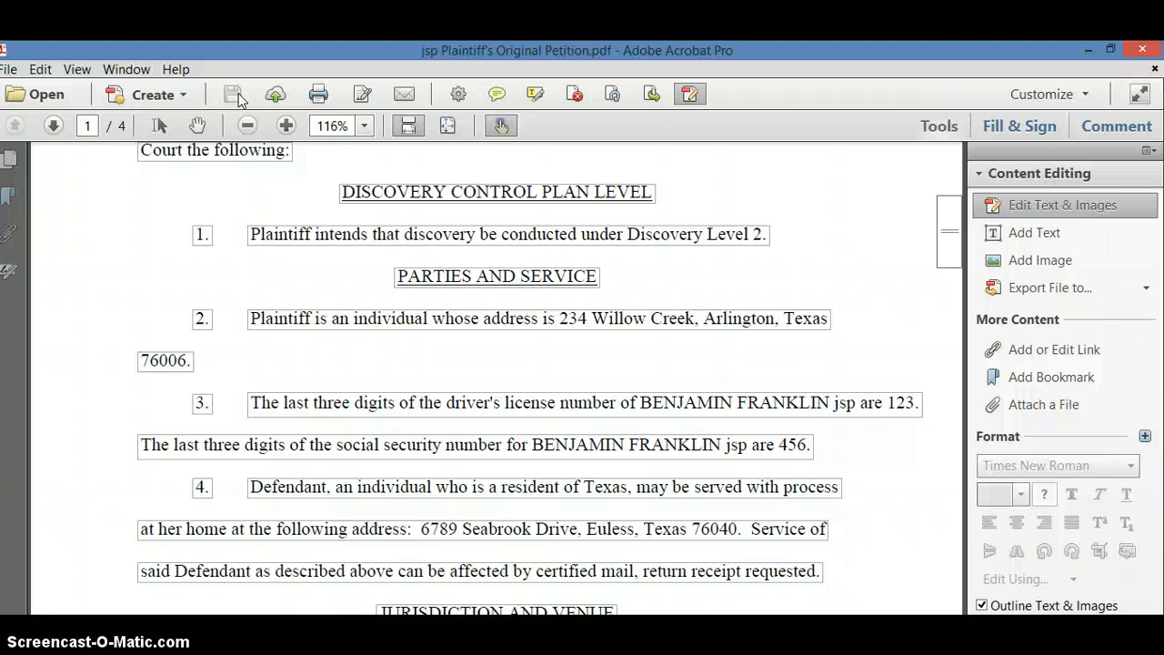
Reopen Find at the start of the petition and enter the defendant's full name in capitals as the search text.
left_click(682, 274)
scroll(682, 274, "up", 5)
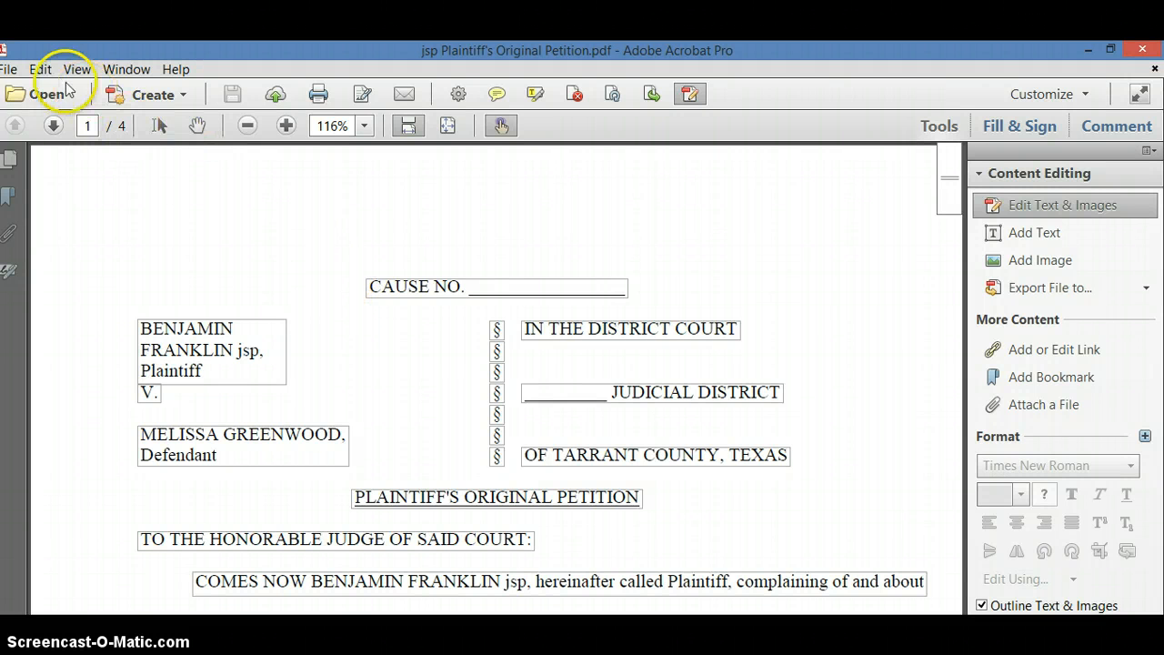
left_click(40, 69)
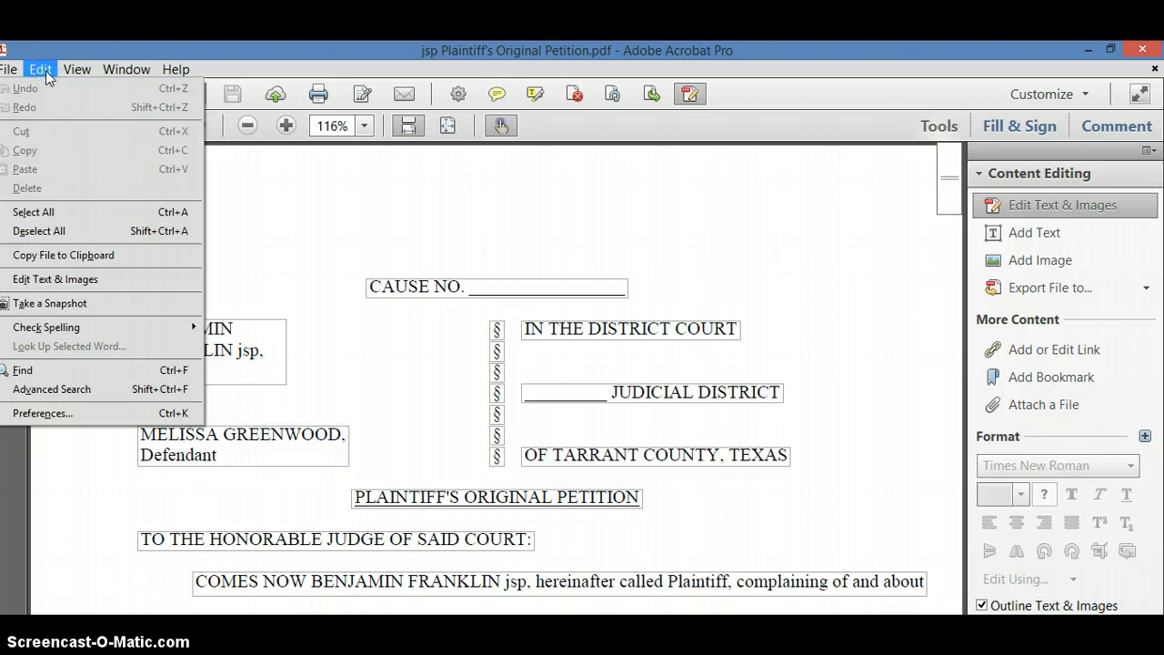
left_click(131, 368)
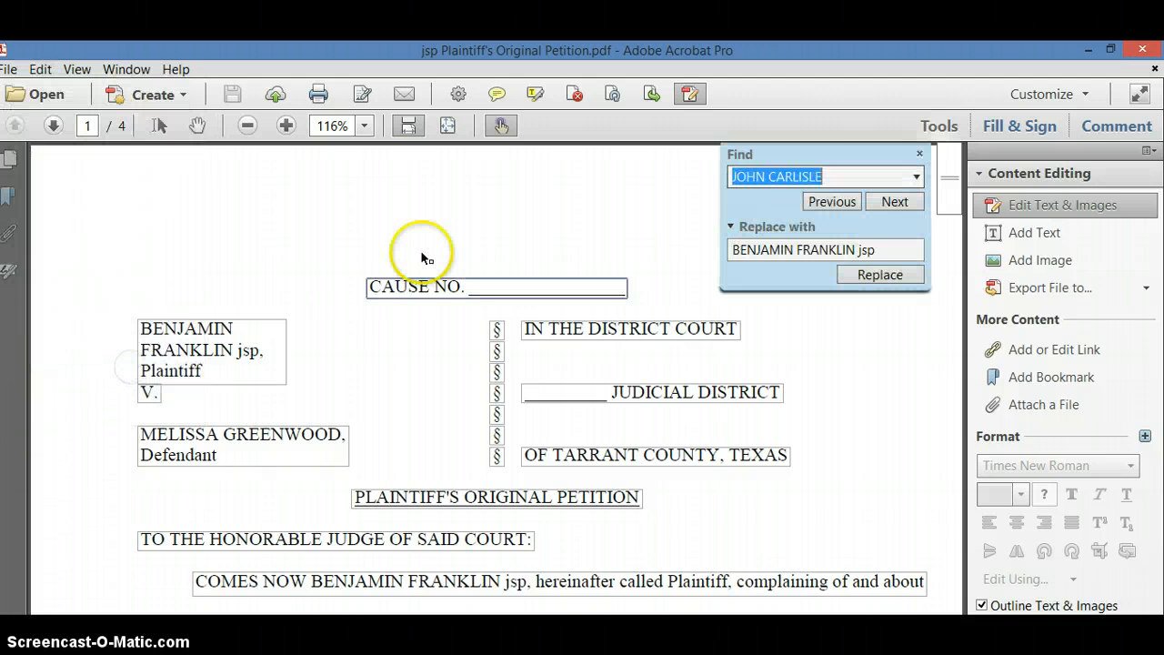
left_click_drag(835, 172, 697, 176)
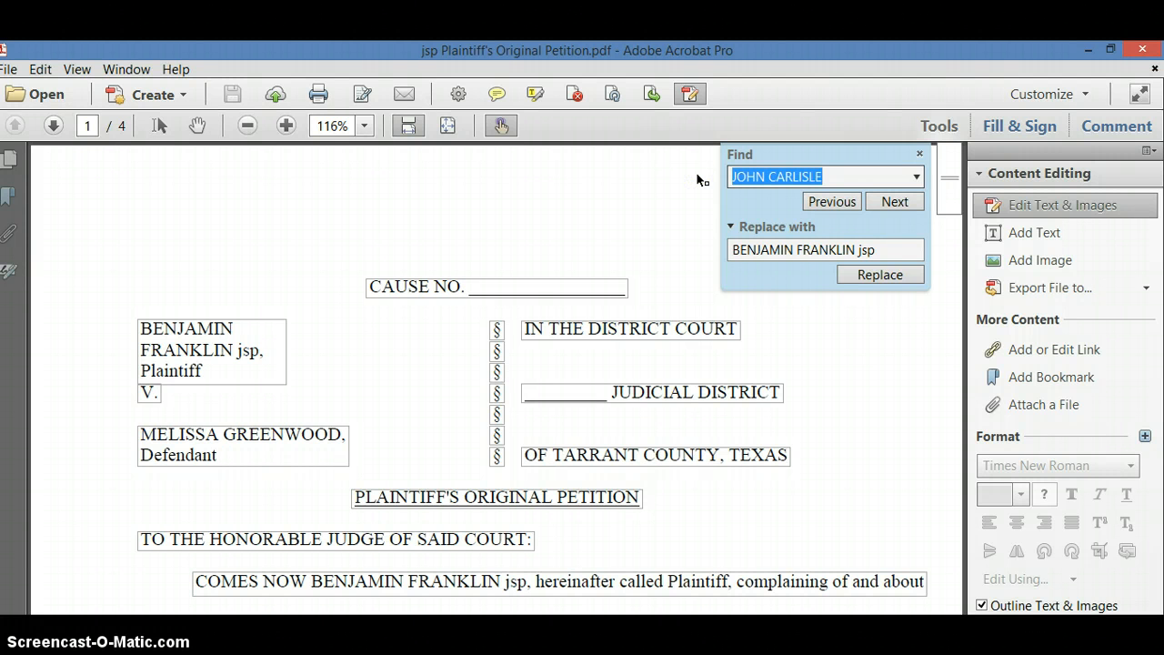
type("Me")
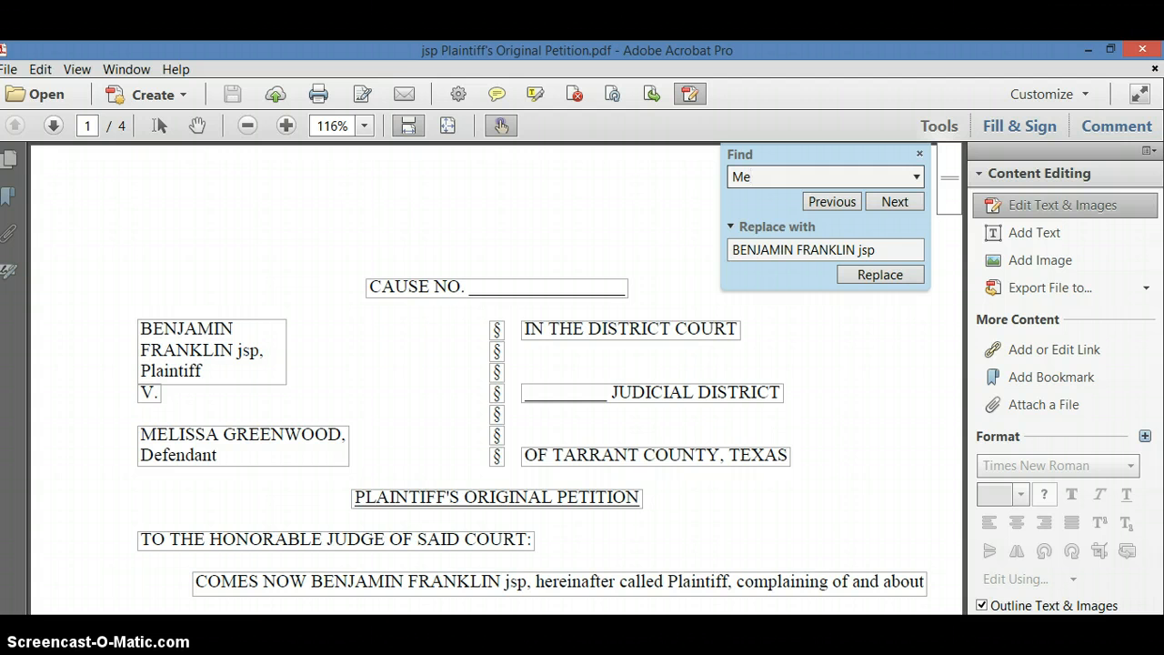
key("BackSpace")
type("ELL")
key("BackSpace")
type("ISSA GREENW")
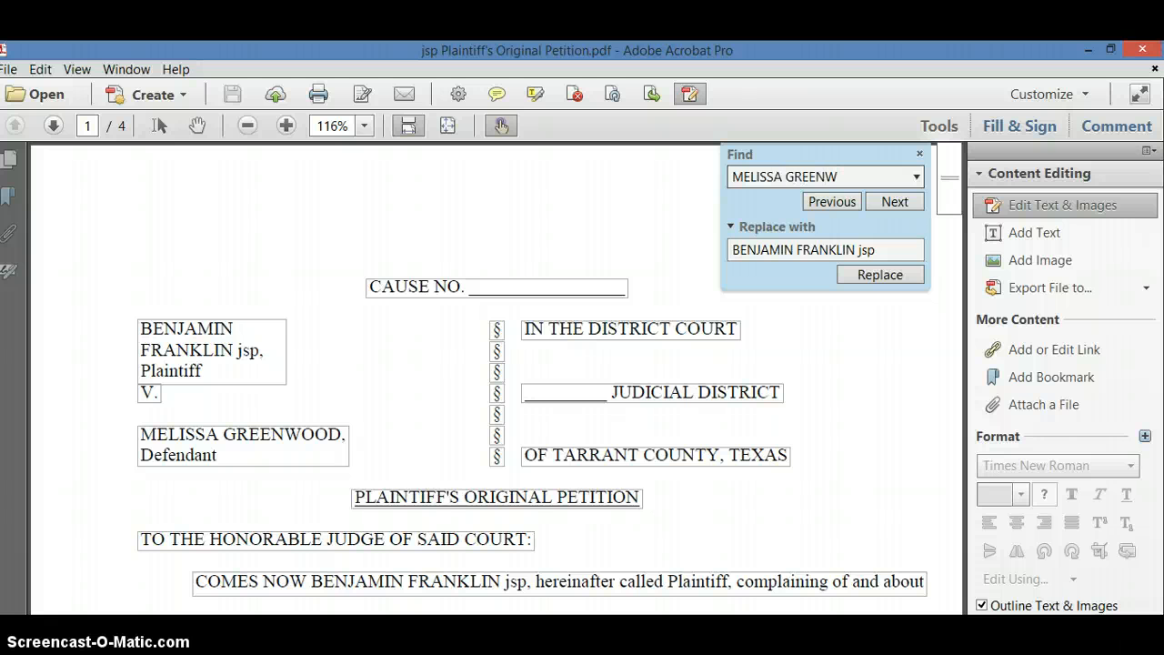
type("OOD")
Set the replacement text for the defendant's name to "JOHN HANCOCK jsp".
left_click(858, 250)
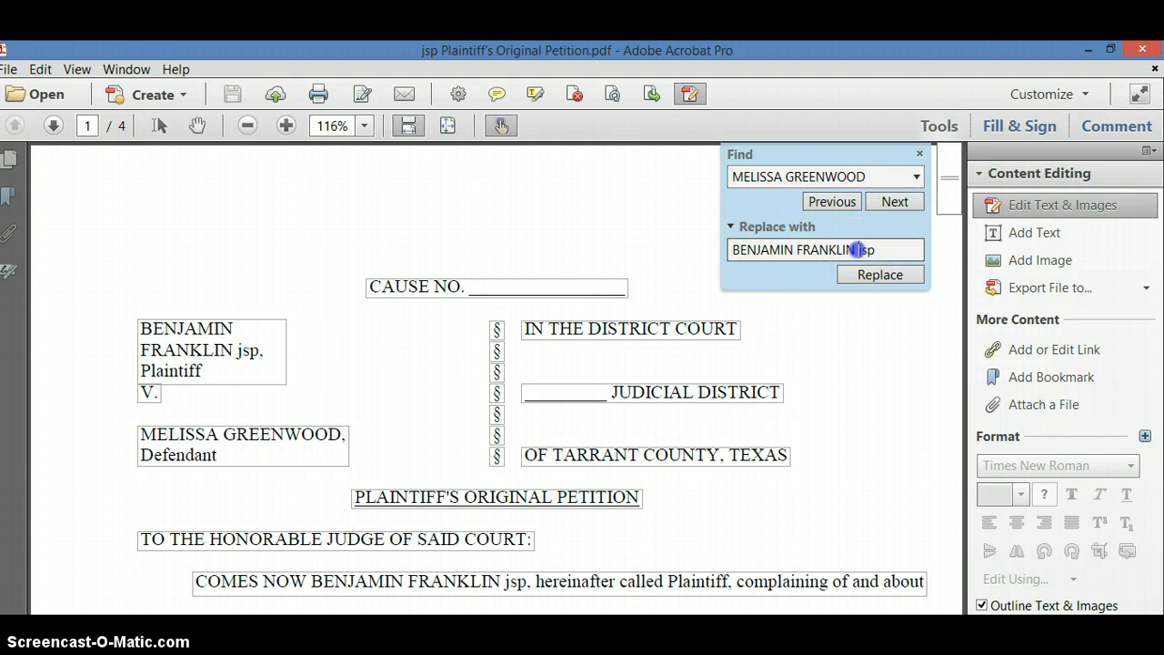
triple_click(858, 249)
left_click(860, 249)
key("BackSpace")
key("BackSpace")
key("BackSpace")
key("BackSpace")
key("BackSpace")
key("BackSpace")
key("BackSpace")
key("BackSpace")
key("BackSpace")
key("BackSpace")
key("BackSpace")
key("BackSpace")
key("BackSpace")
key("BackSpace")
key("BackSpace")
key("BackSpace")
key("BackSpace")
key("BackSpace")
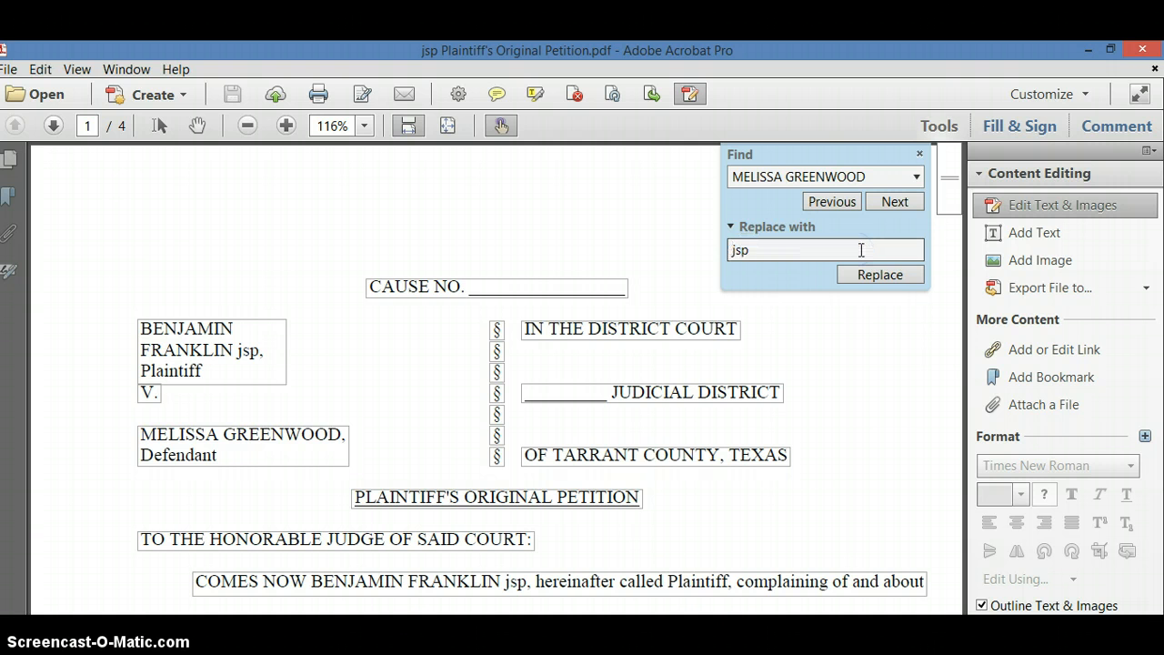
type("JOHN HANCOCK")
Replace the defendant's name with the replacement text in the case caption and the opening paragraph, checking for further occurrences before closing the search.
left_click(894, 201)
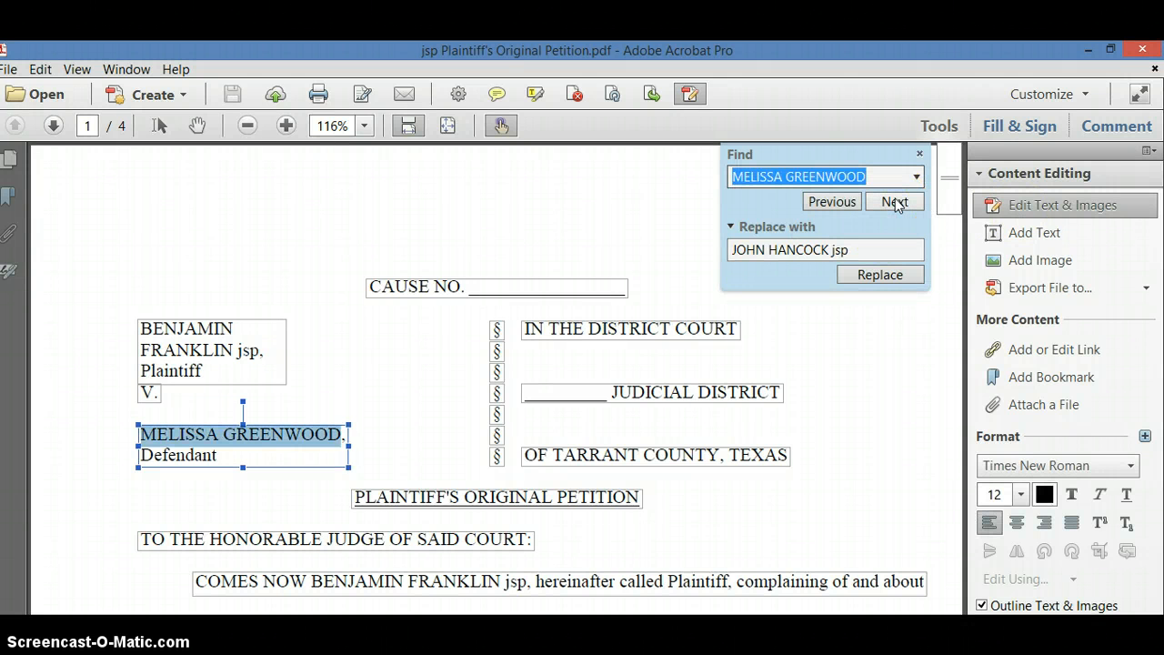
left_click(872, 274)
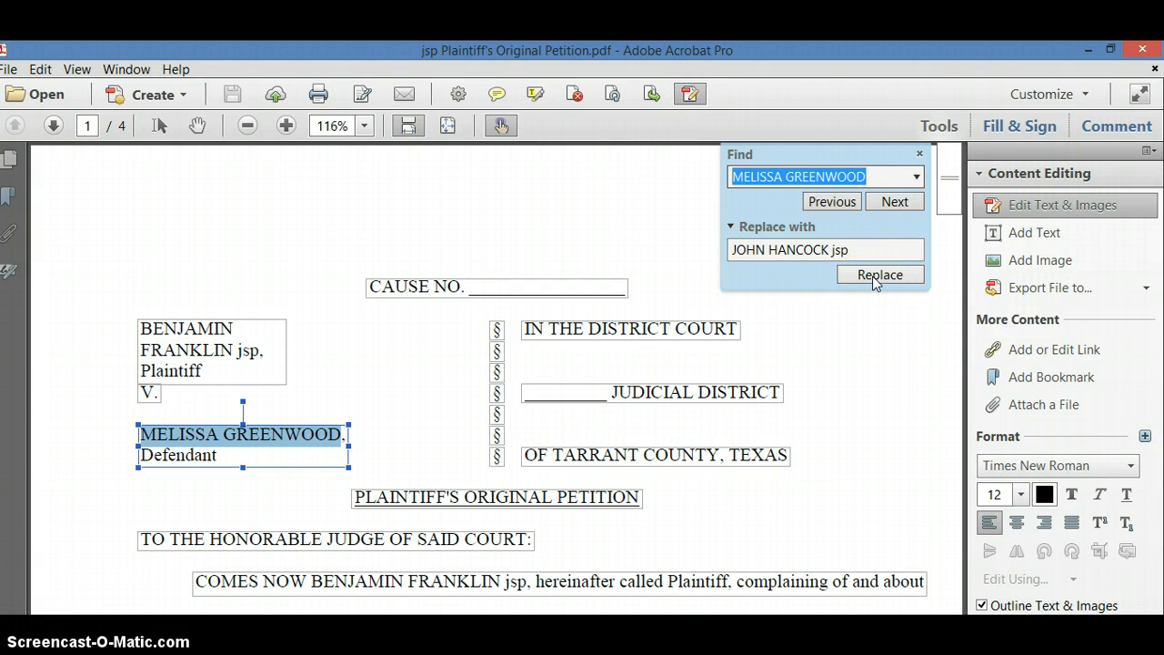
left_click(872, 276)
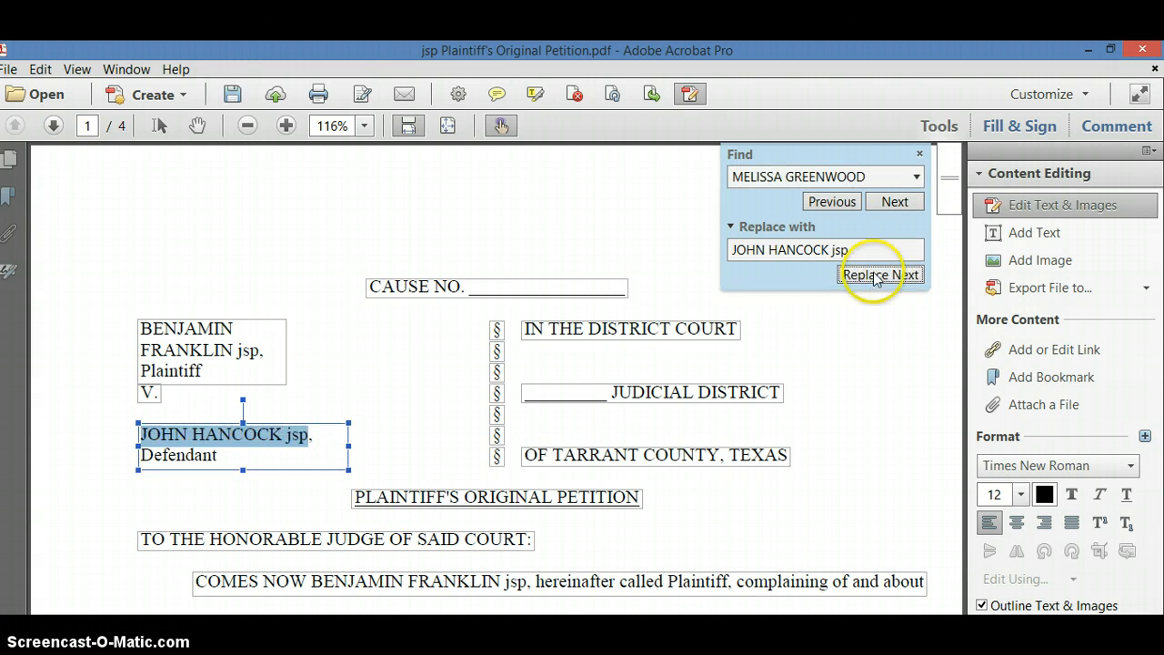
left_click(904, 201)
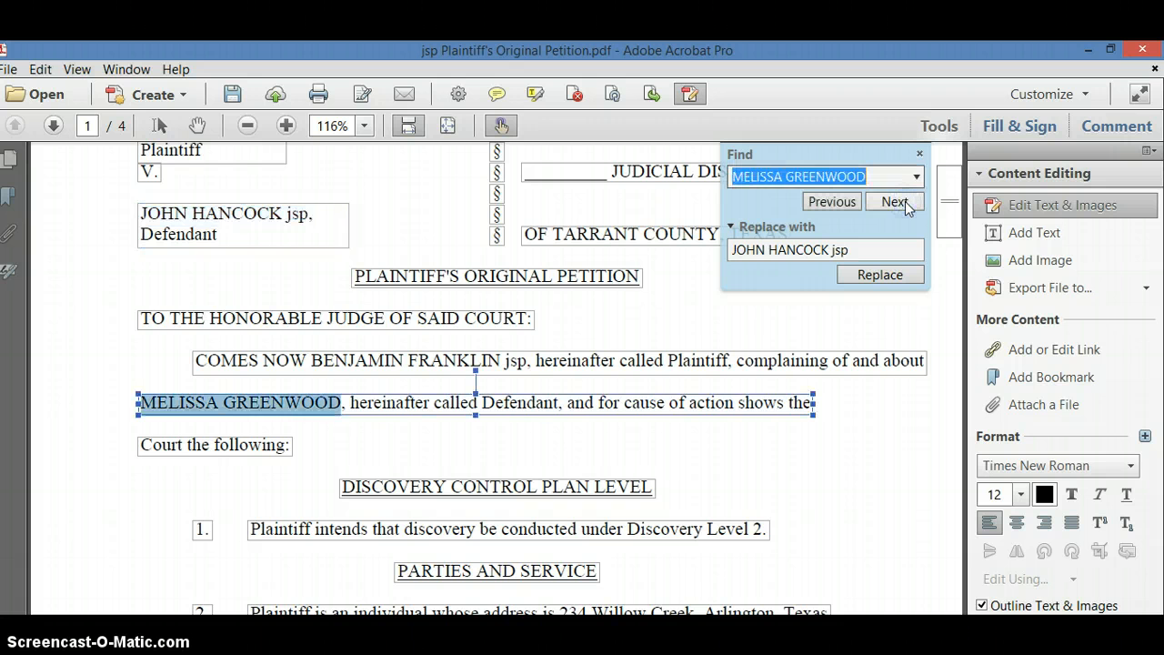
left_click(888, 277)
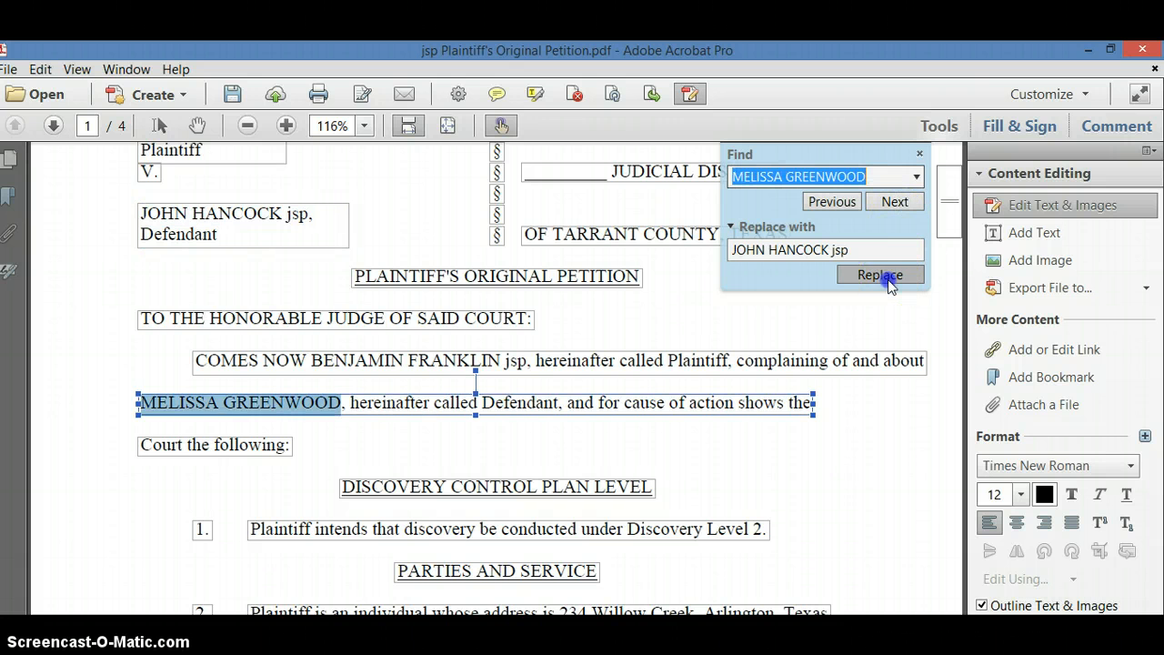
left_click(900, 201)
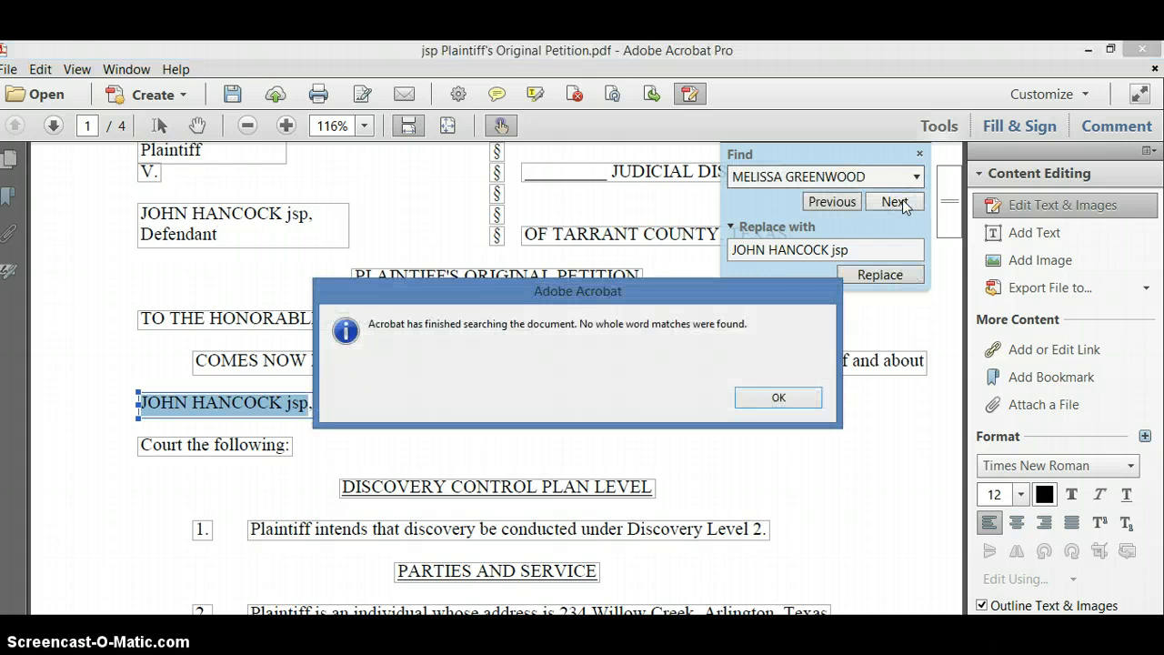
left_click(784, 398)
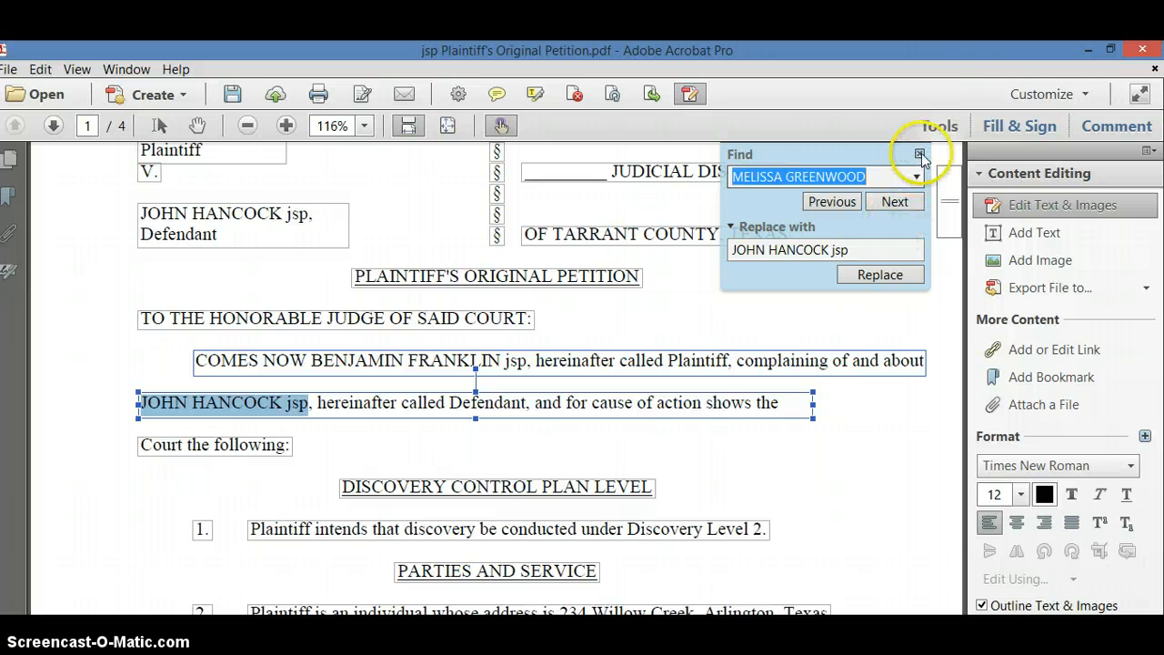
left_click(920, 155)
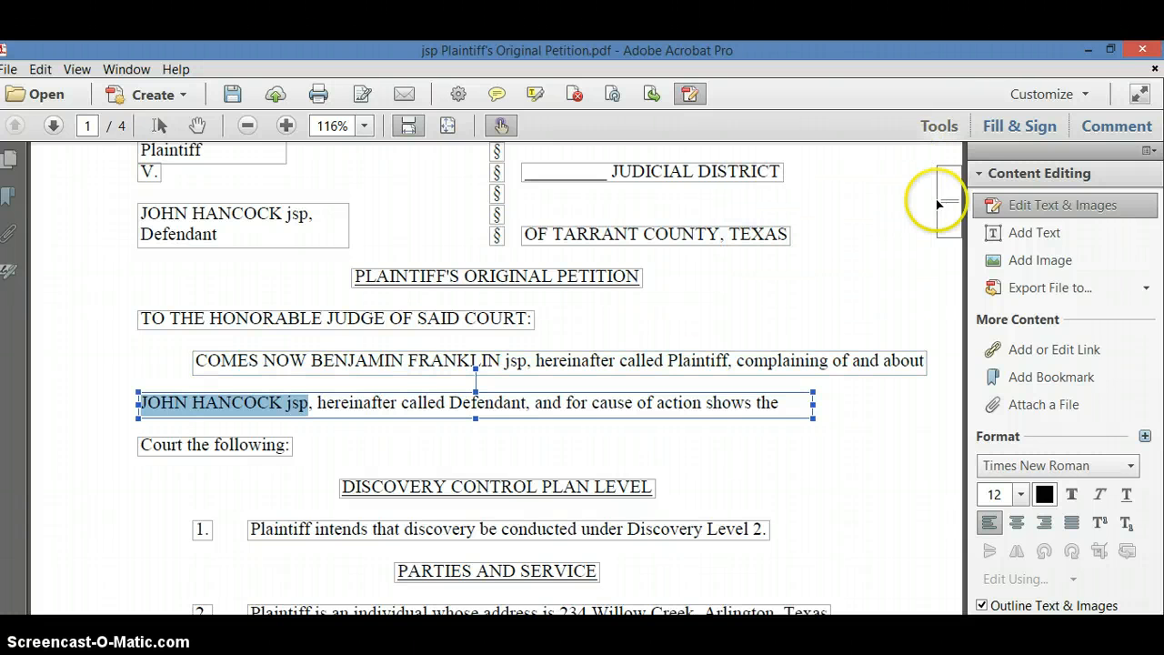
left_click(914, 316)
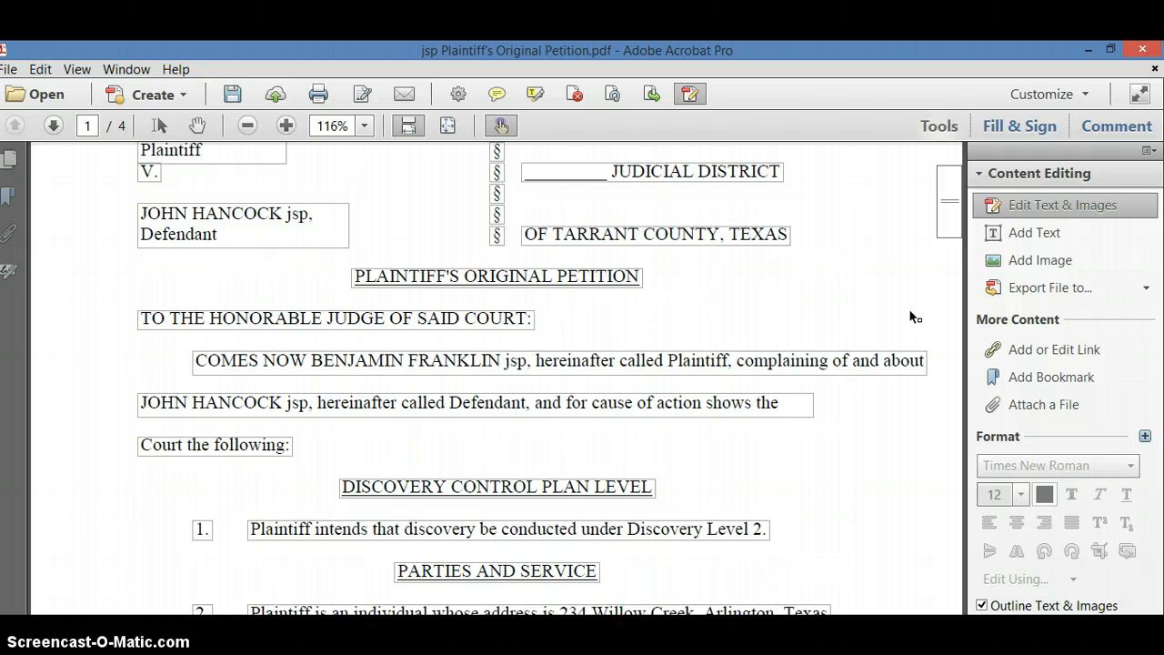
Reopen Find at the start of the petition and enter the street name from the plaintiff's address as the search text.
scroll(914, 315, "up", 3)
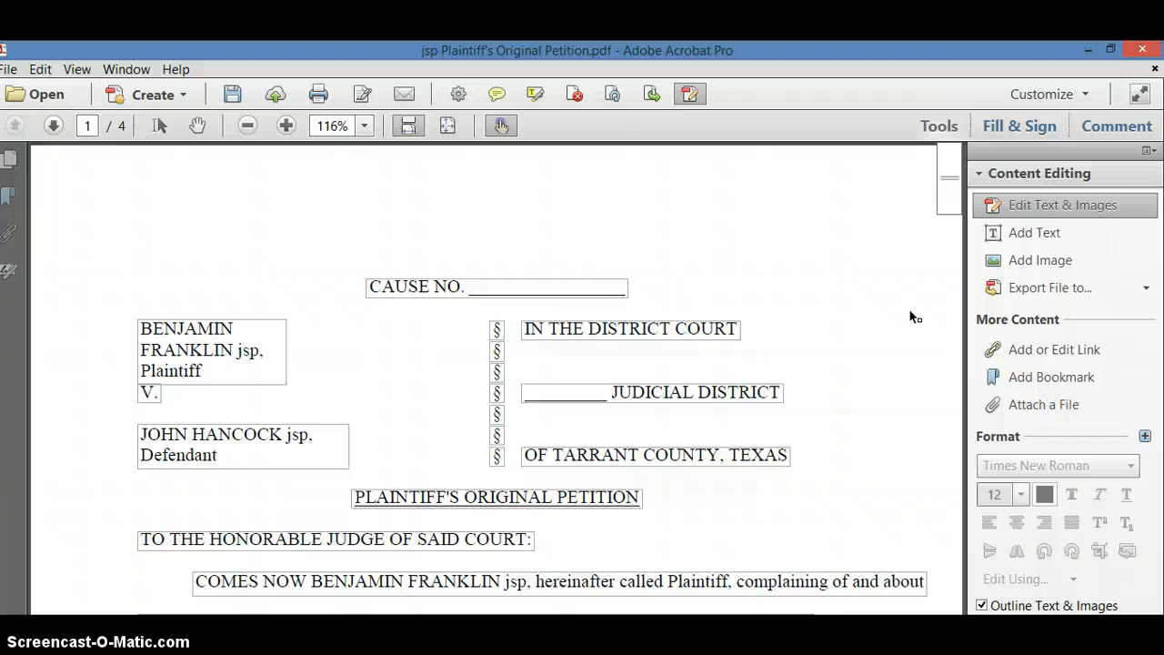
left_click(40, 70)
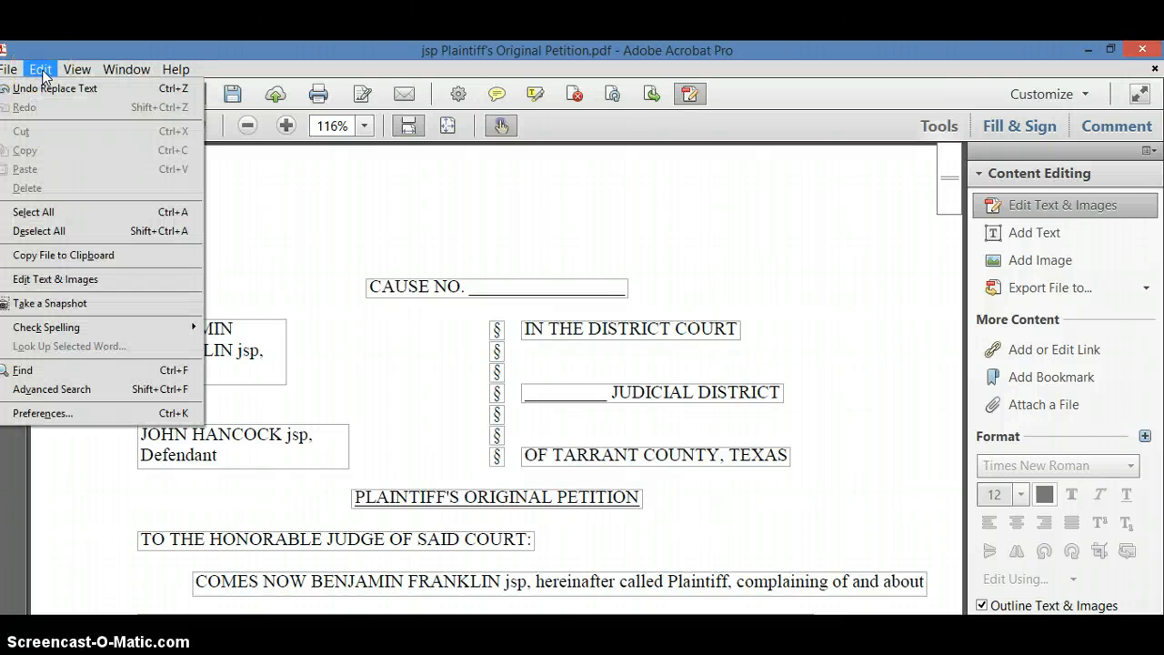
left_click(34, 375)
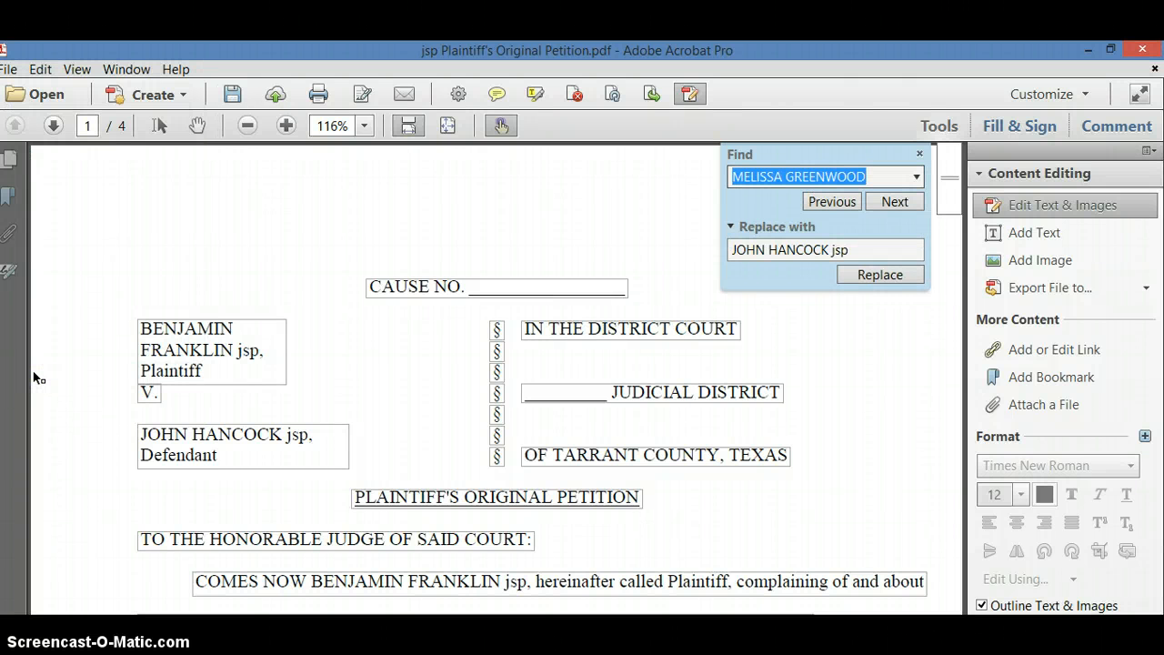
triple_click(870, 179)
left_click_drag(871, 180, 672, 180)
left_click(673, 184)
left_click(885, 176)
left_click_drag(885, 175, 697, 174)
left_click(694, 180)
type("will")
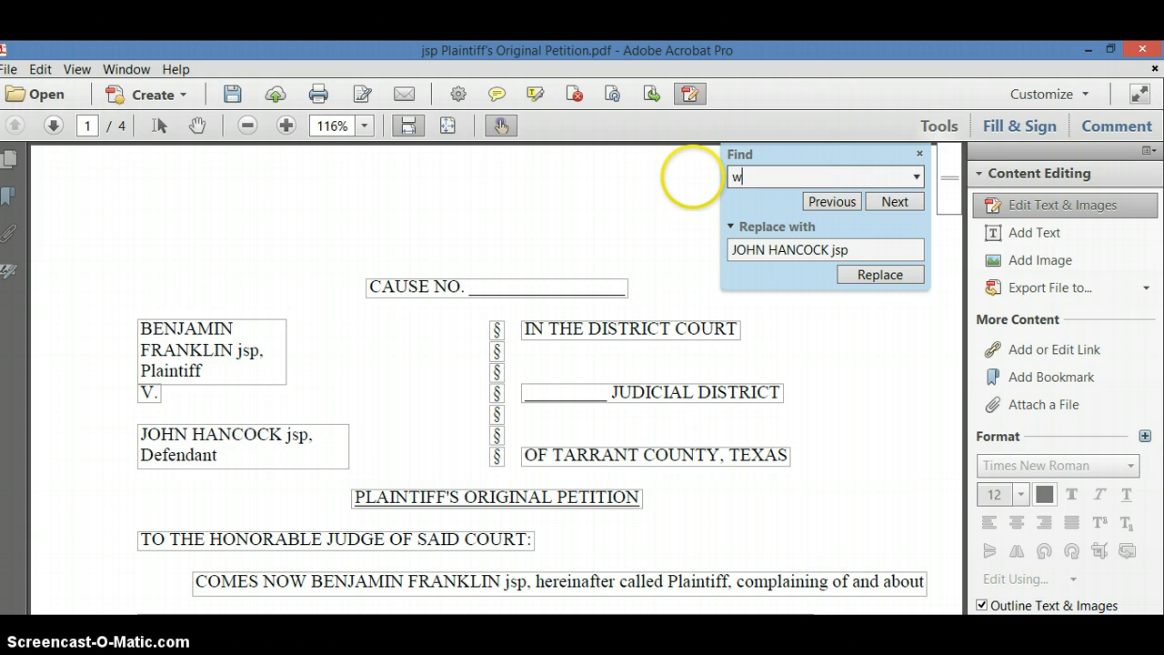
key("BackSpace")
key("BackSpace")
key("BackSpace")
key("BackSpace")
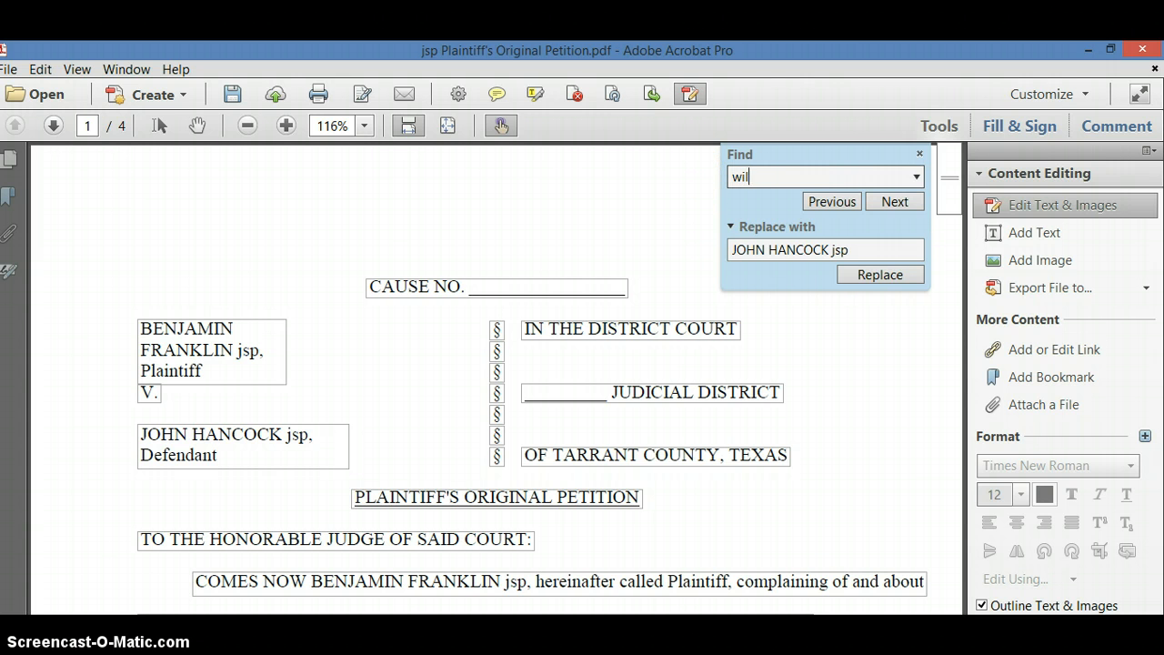
type("Willow Creek")
Clear and hide the replacement text, and find the plaintiff's street name in the petition.
left_click_drag(855, 251, 723, 244)
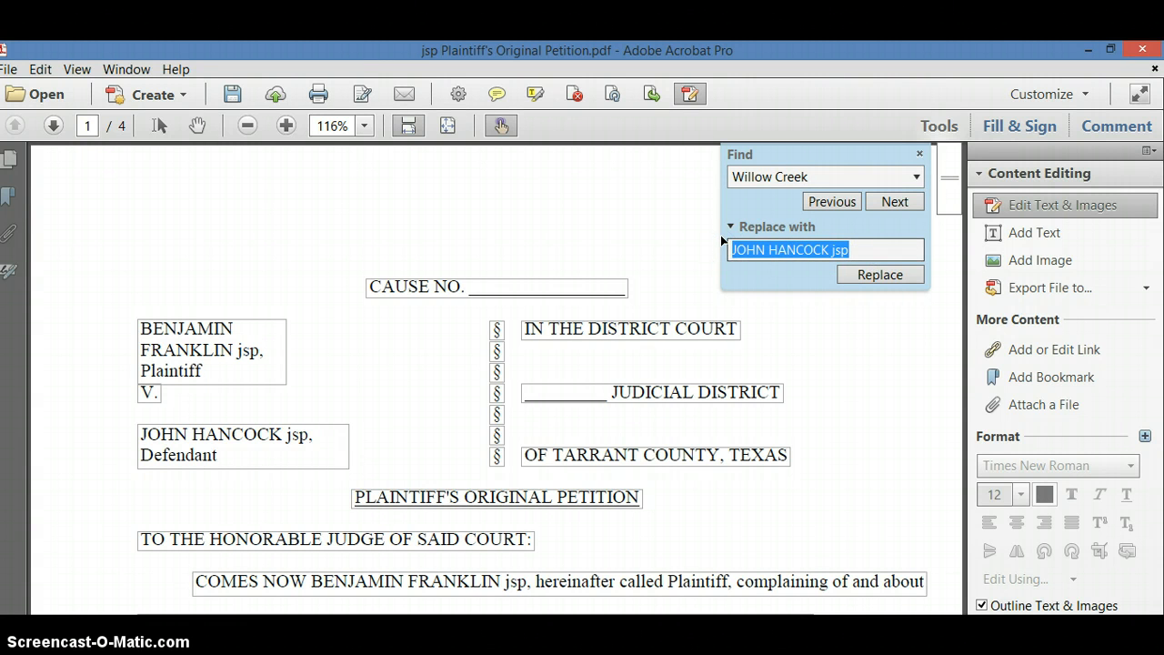
key("BackSpace")
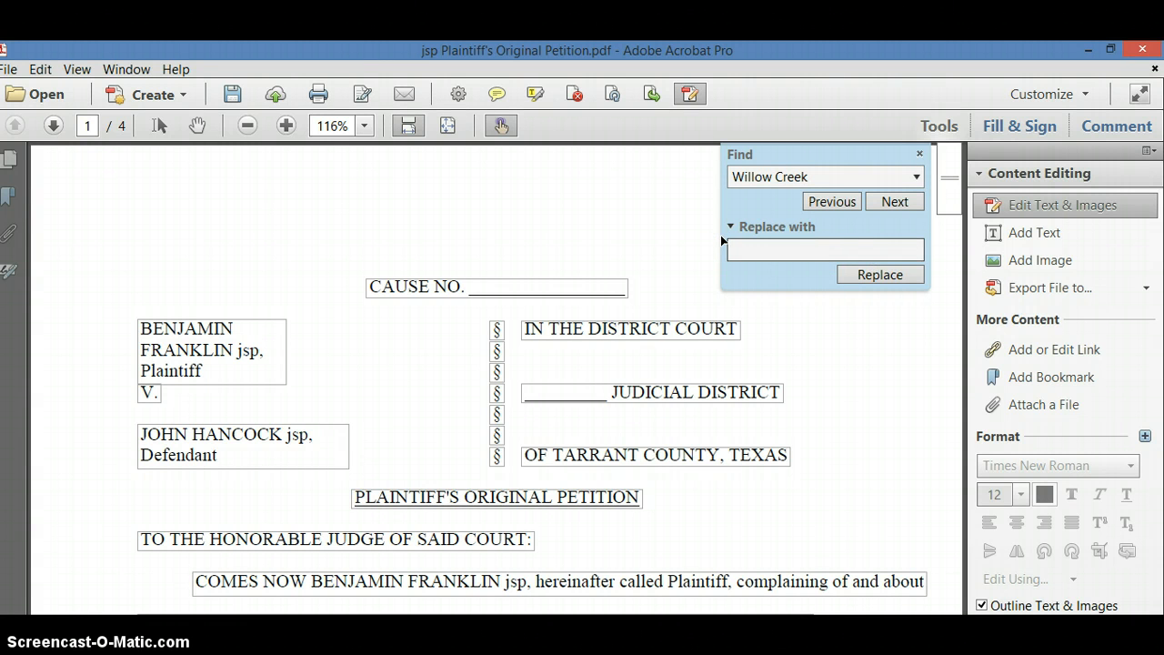
left_click(733, 228)
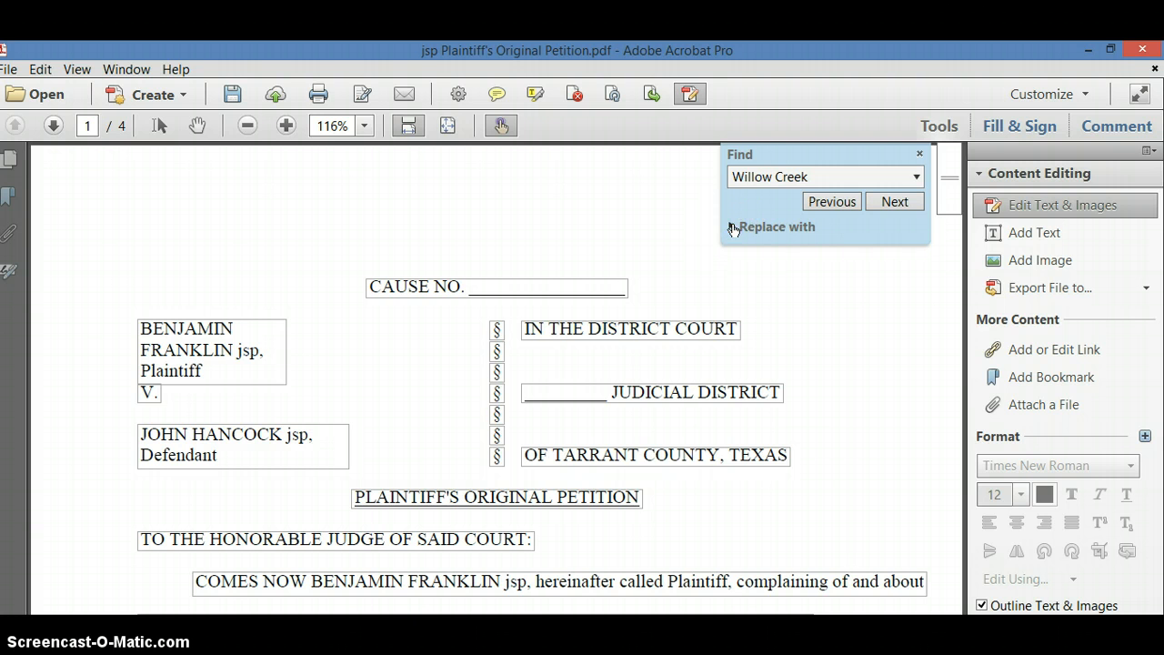
left_click(875, 204)
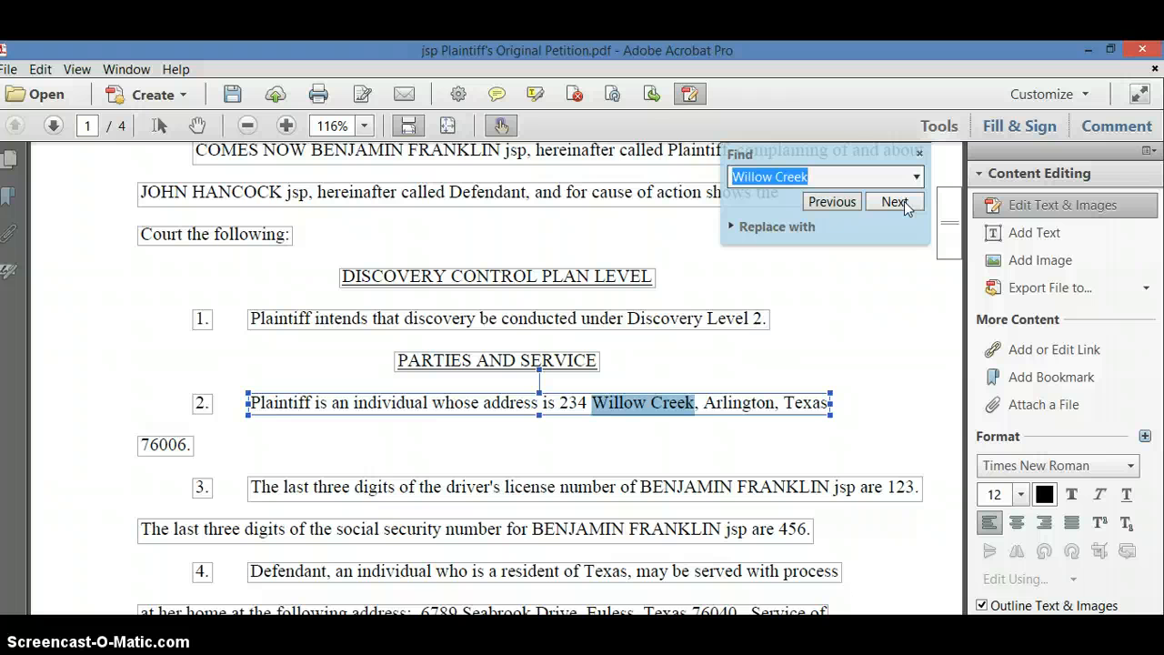
Delete the house number and street name from the plaintiff's address in paragraph 2, keeping the city and state.
left_click(695, 403)
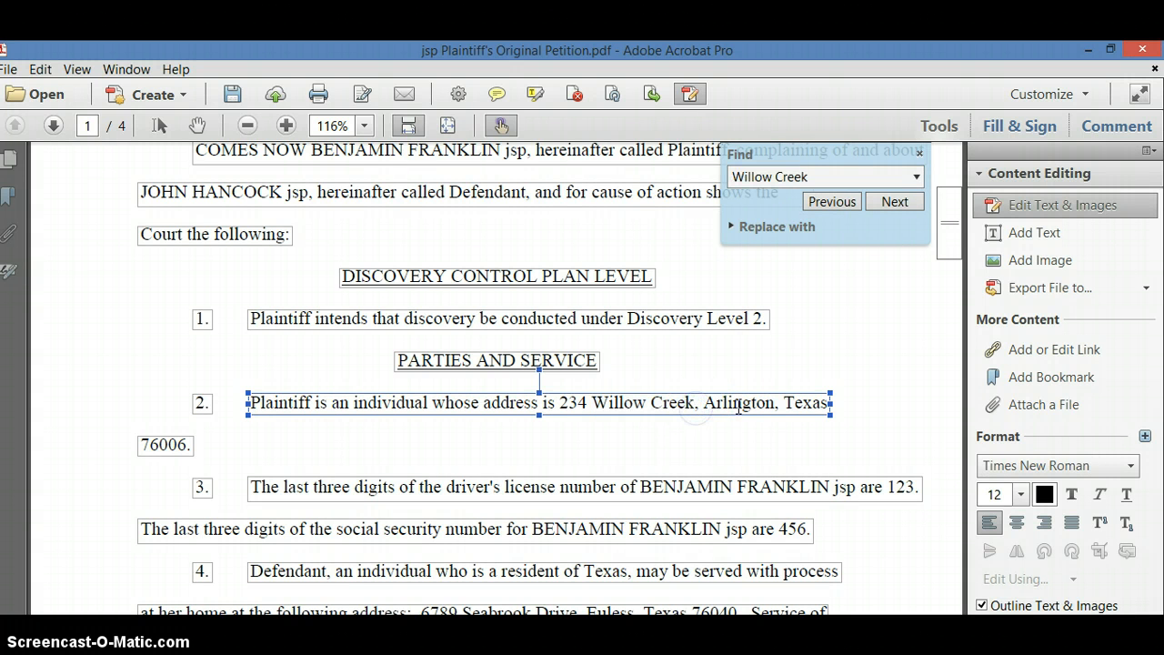
key("BackSpace")
key("BackSpace")
key("BackSpace")
key("BackSpace")
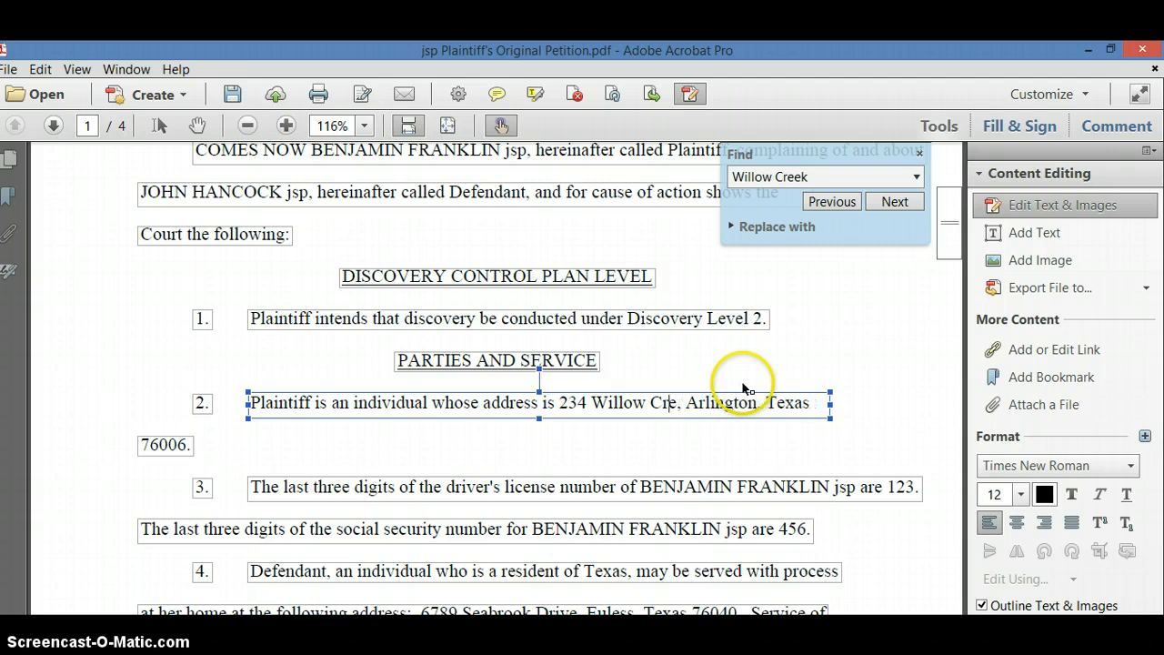
key("Left")
key("Delete")
key("BackSpace")
key("BackSpace")
key("BackSpace")
key("BackSpace")
key("BackSpace")
key("BackSpace")
key("BackSpace")
key("BackSpace")
key("BackSpace")
key("BackSpace")
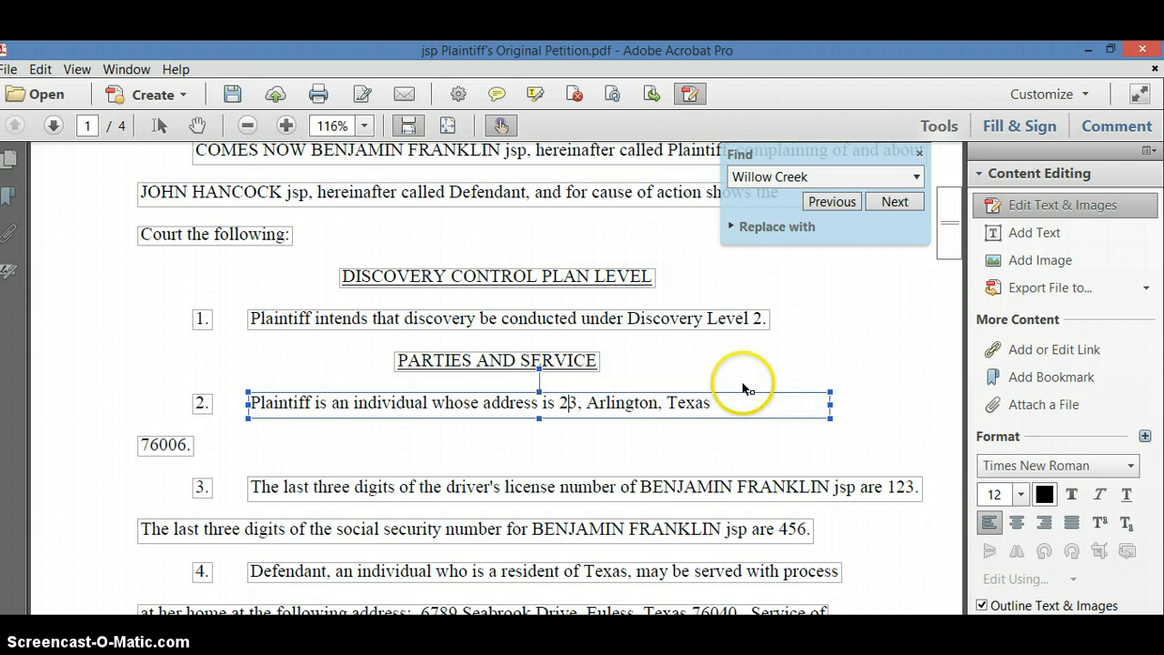
key("BackSpace")
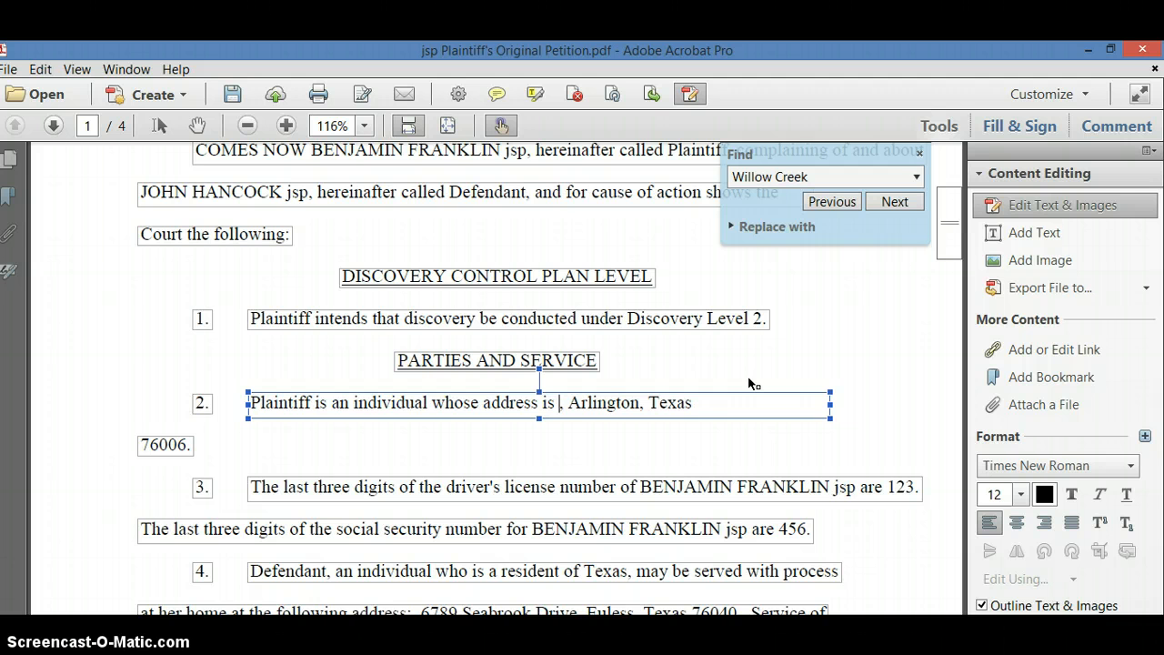
Enter the plaintiff's new street address in paragraph 2, and check the petition for further occurrences of the old street name.
type("432")
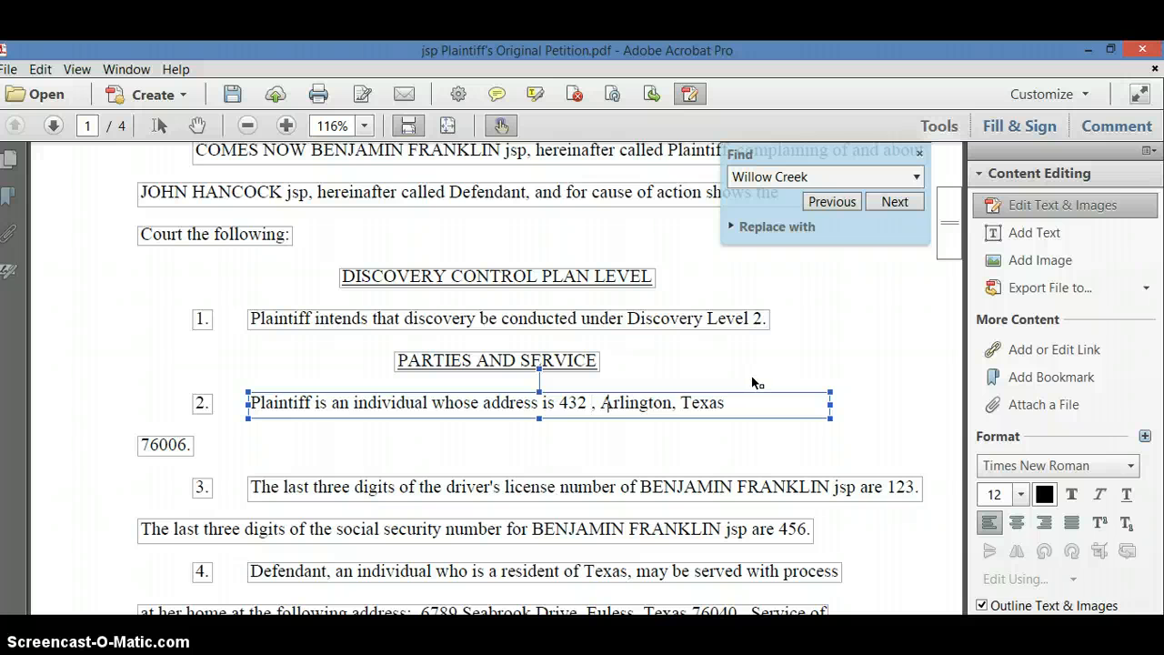
type(" Main")
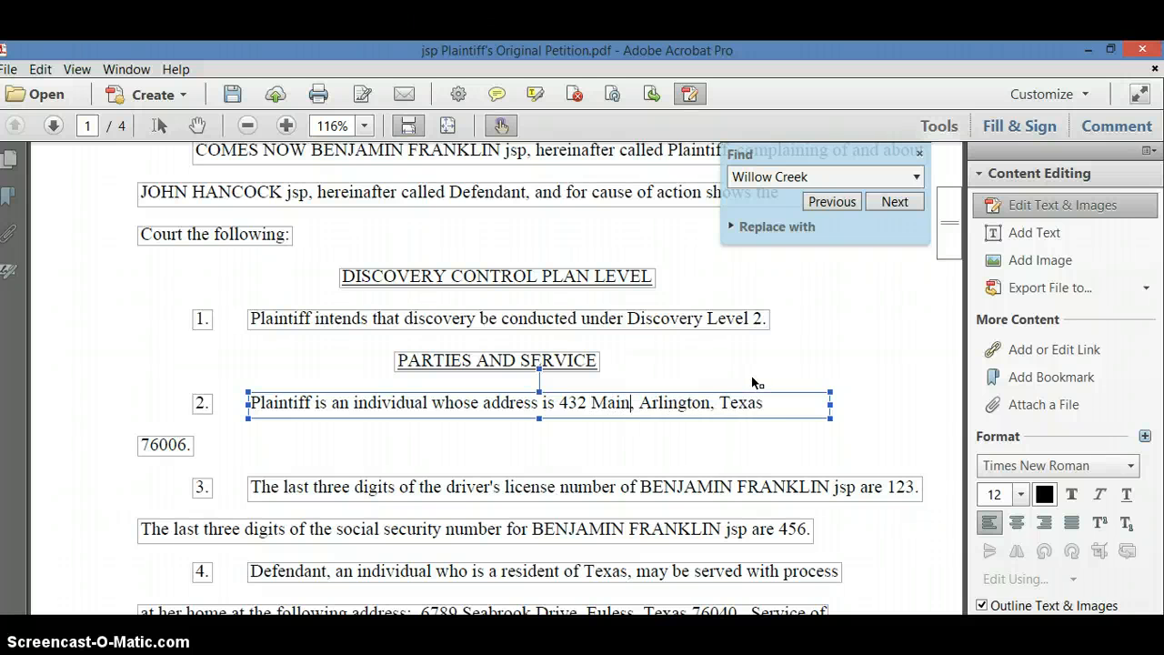
type(" St")
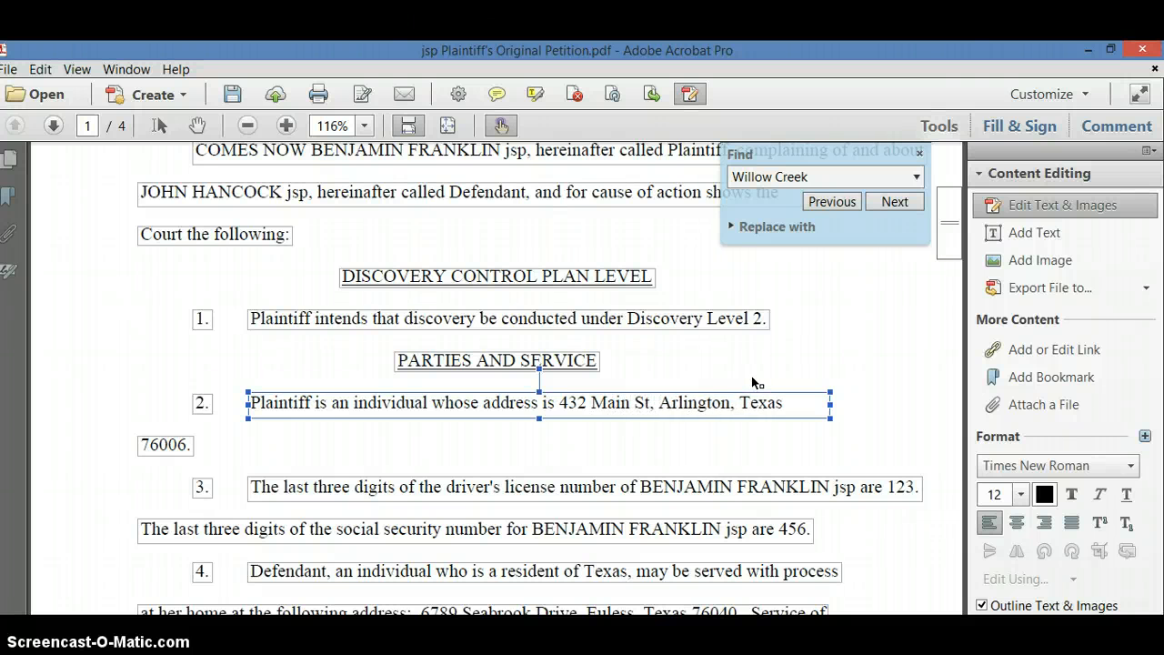
type(".")
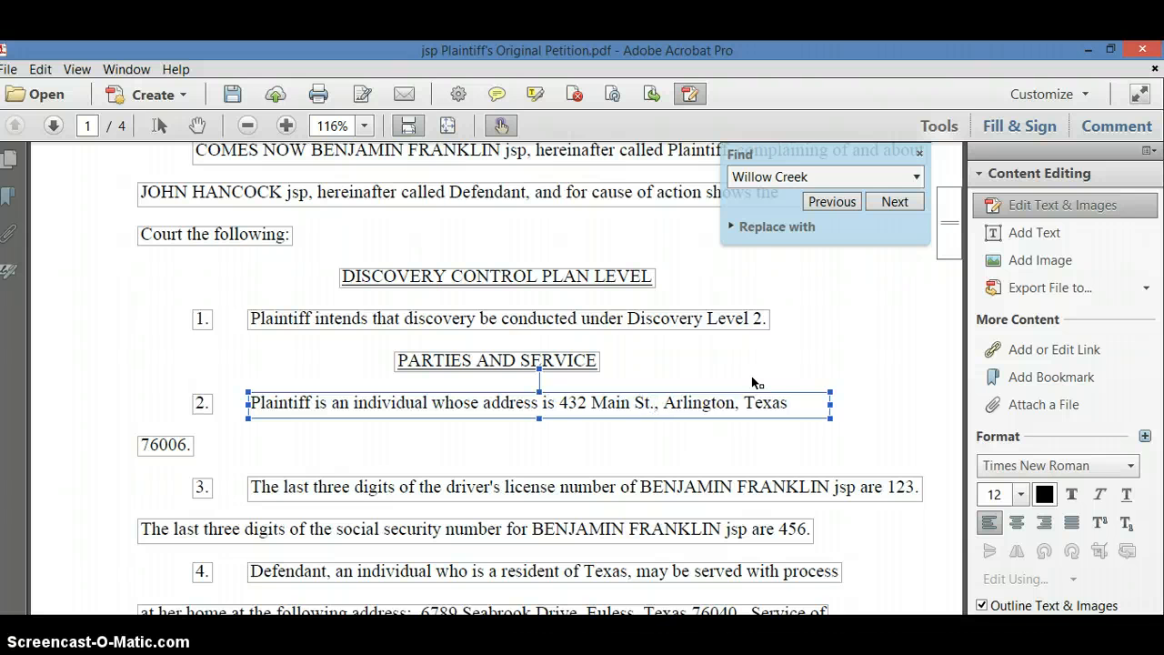
left_click(901, 204)
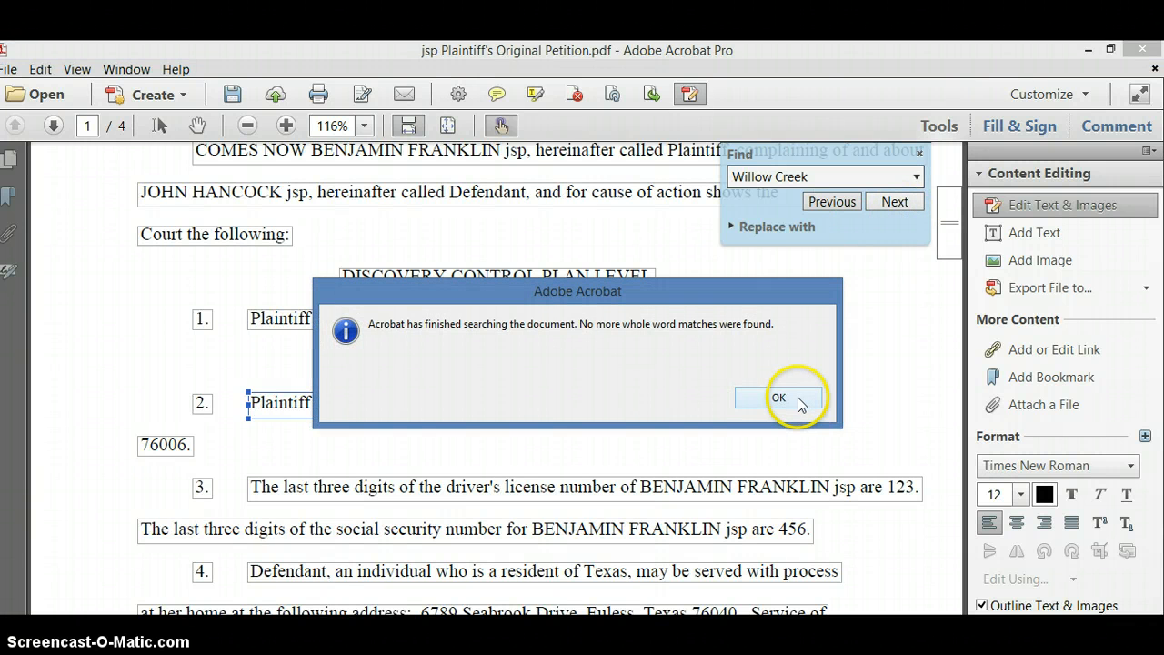
left_click(778, 399)
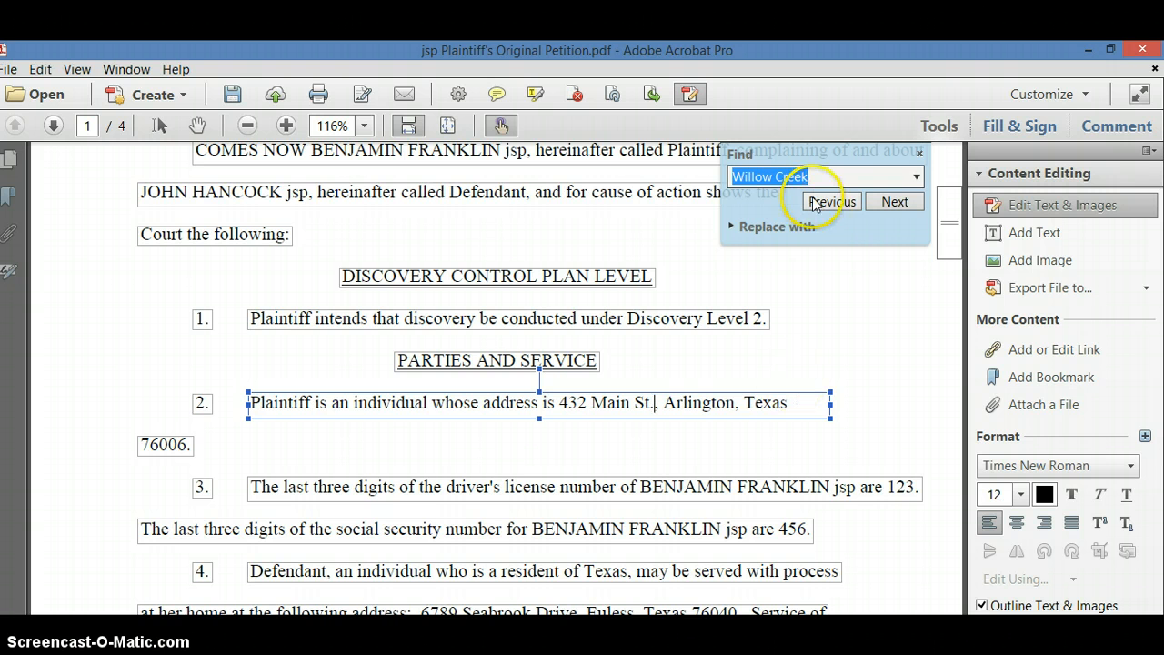
Replace the search text with the street name from the defendant's address and find it in the petition.
left_click_drag(821, 177, 717, 180)
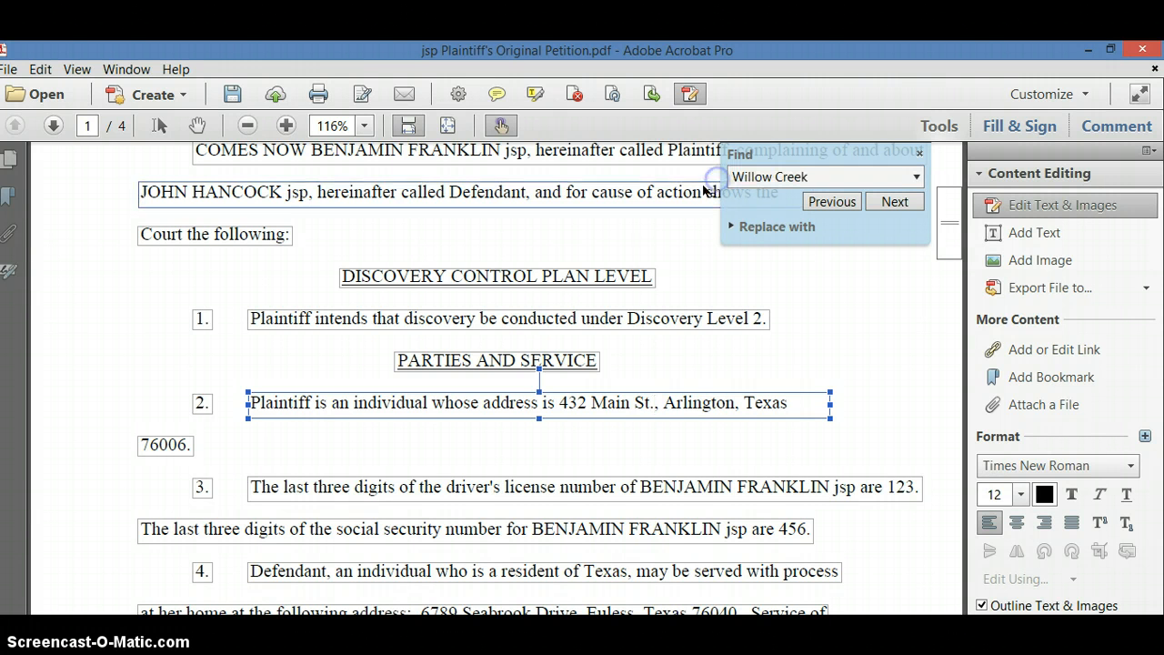
left_click(688, 221)
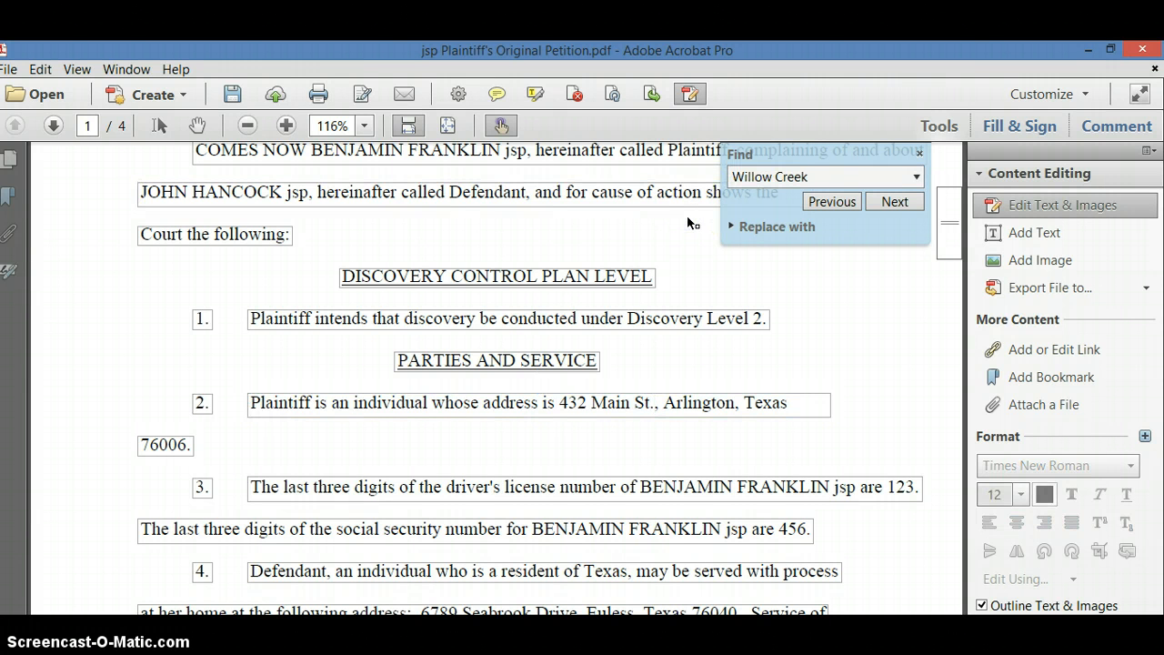
left_click(824, 175)
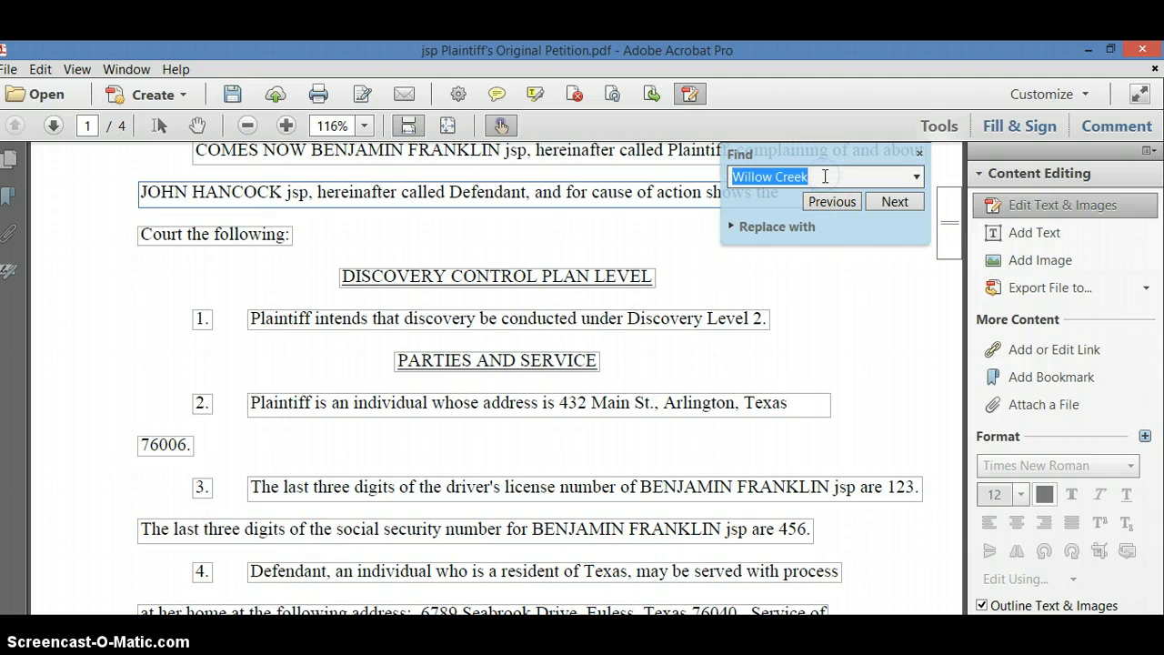
key("BackSpace")
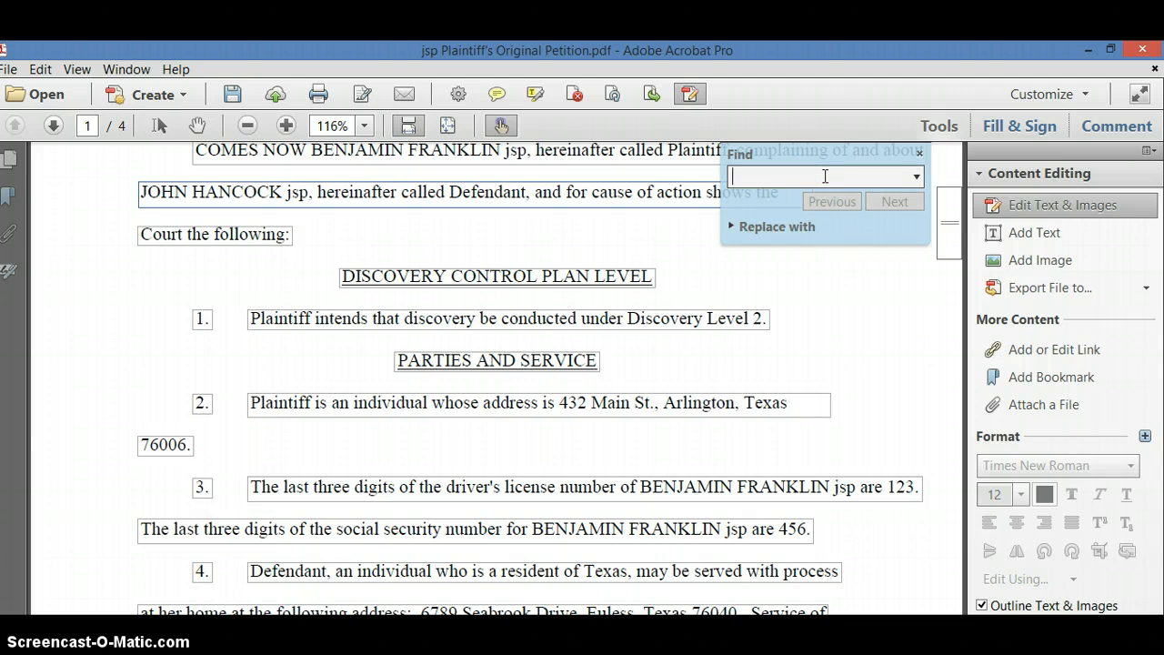
type("S")
left_click(812, 165)
type("ea")
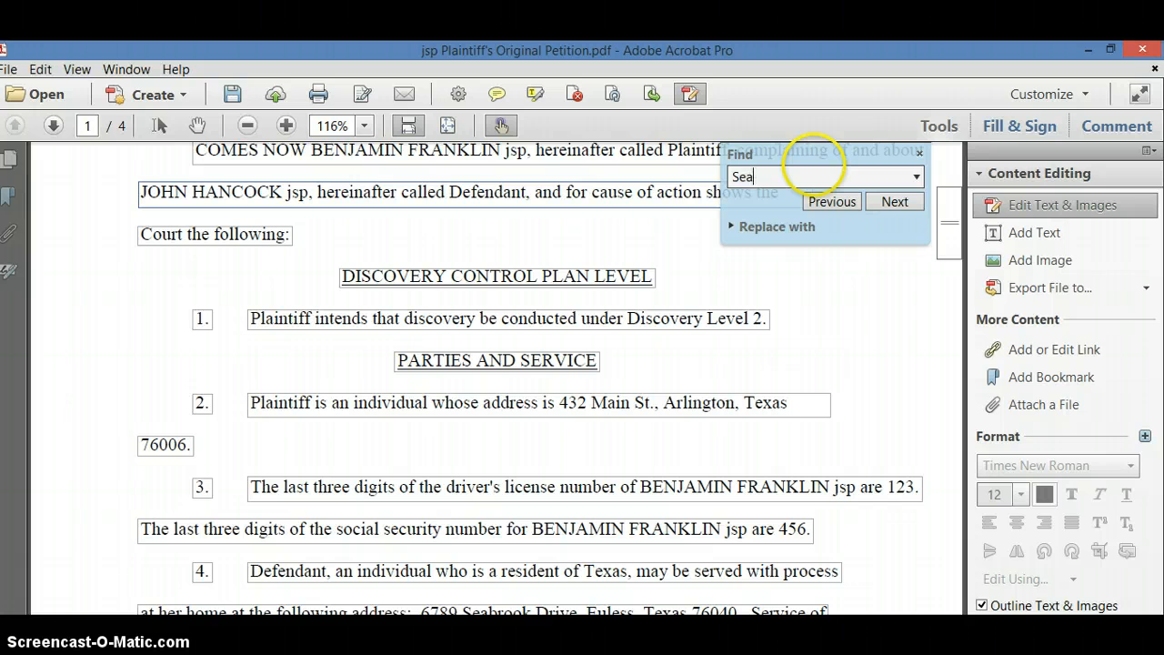
type("brook")
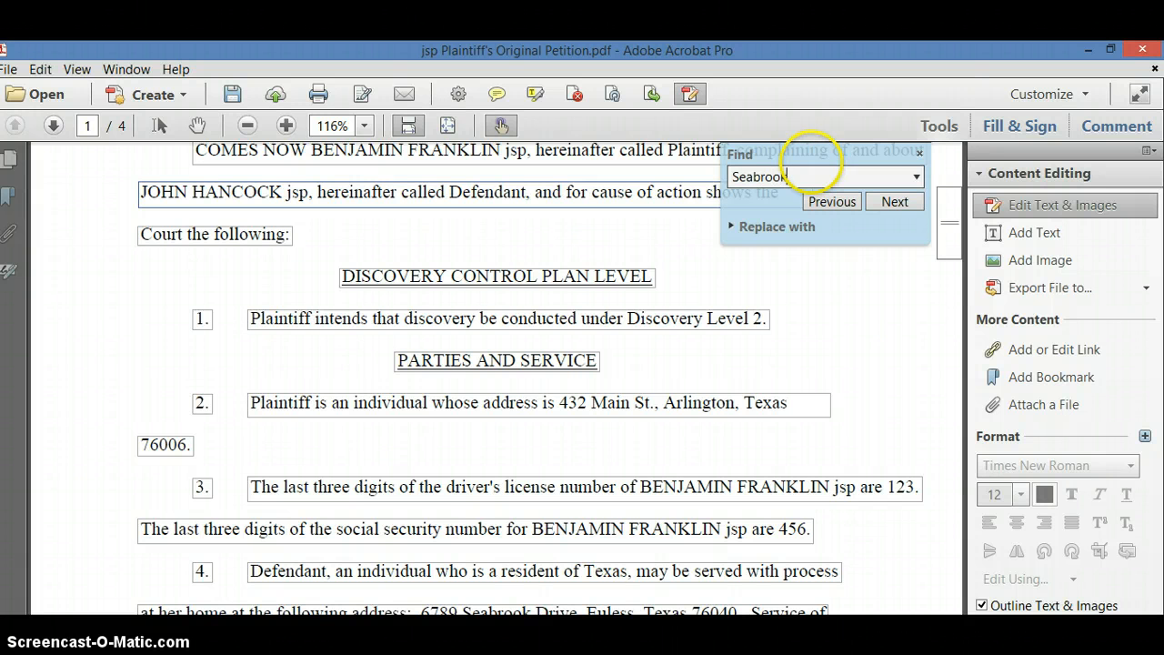
left_click(893, 202)
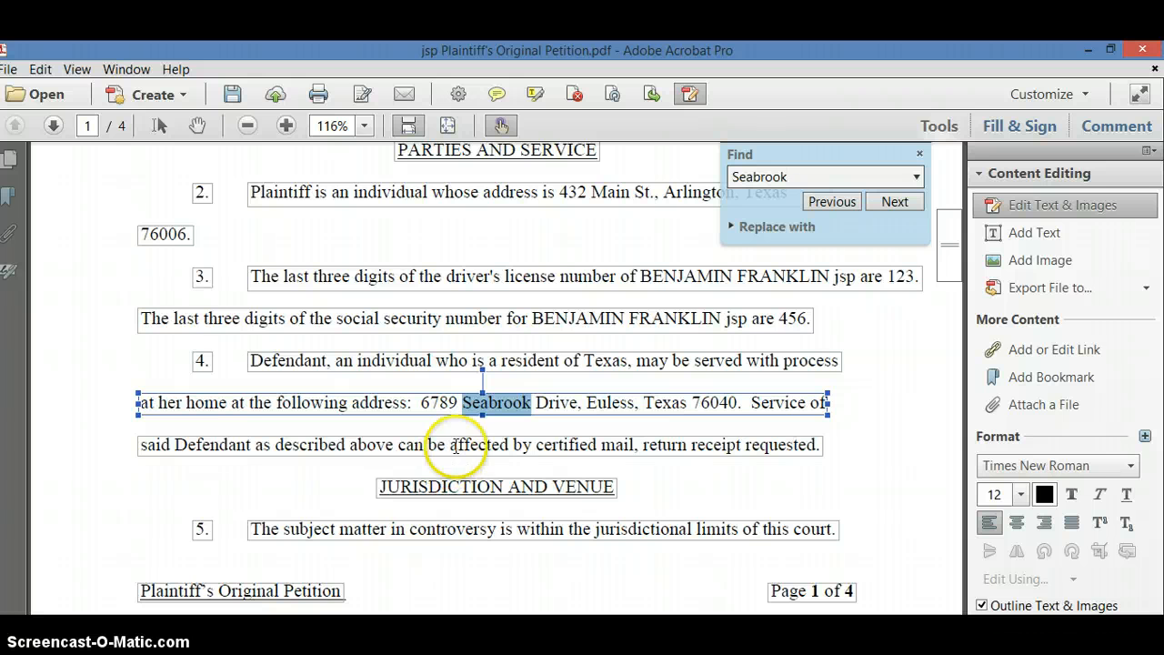
Remove the last digit of the house number in the defendant's address in paragraph 4, and close the search.
left_click(461, 402)
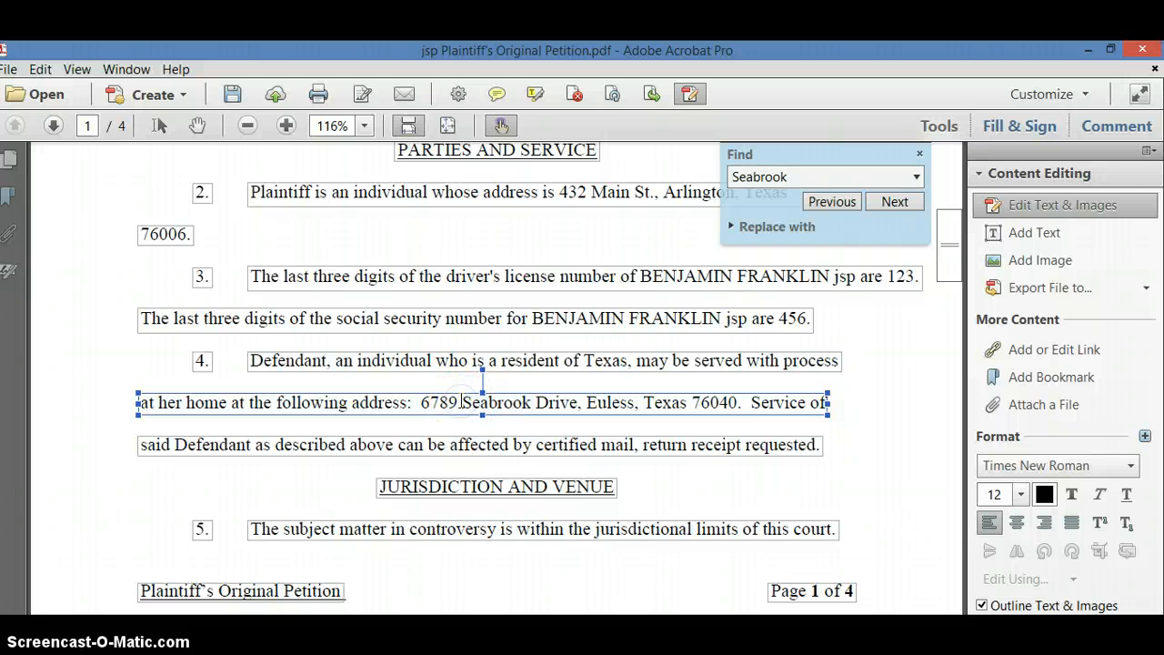
key("BackSpace")
key("BackSpace")
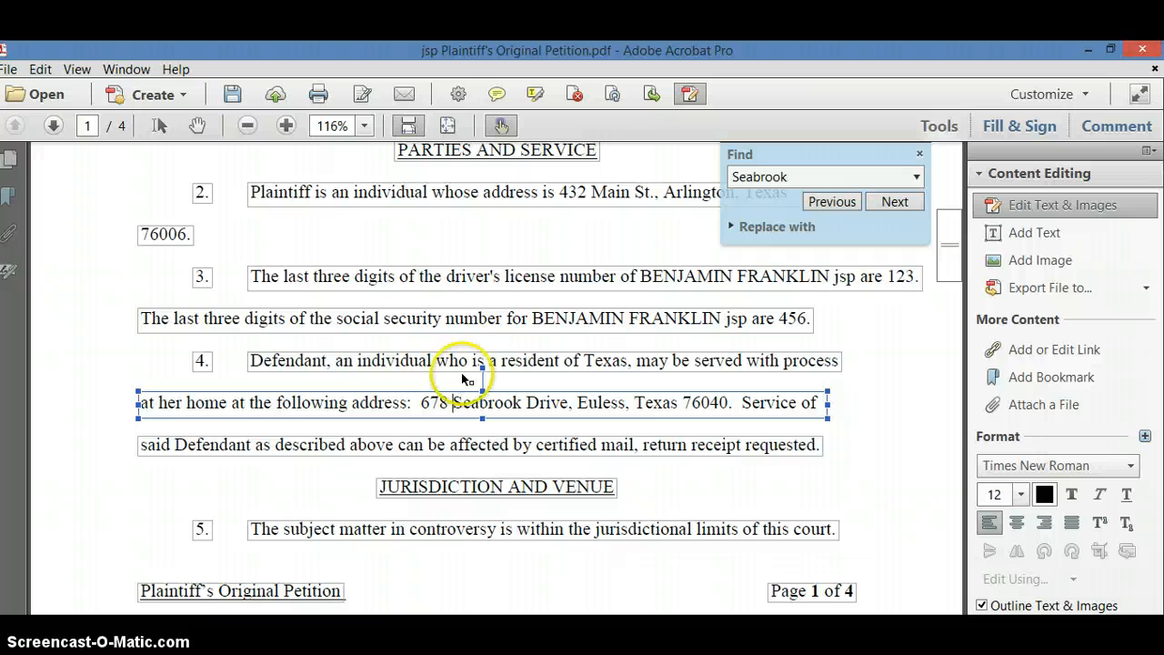
left_click(920, 156)
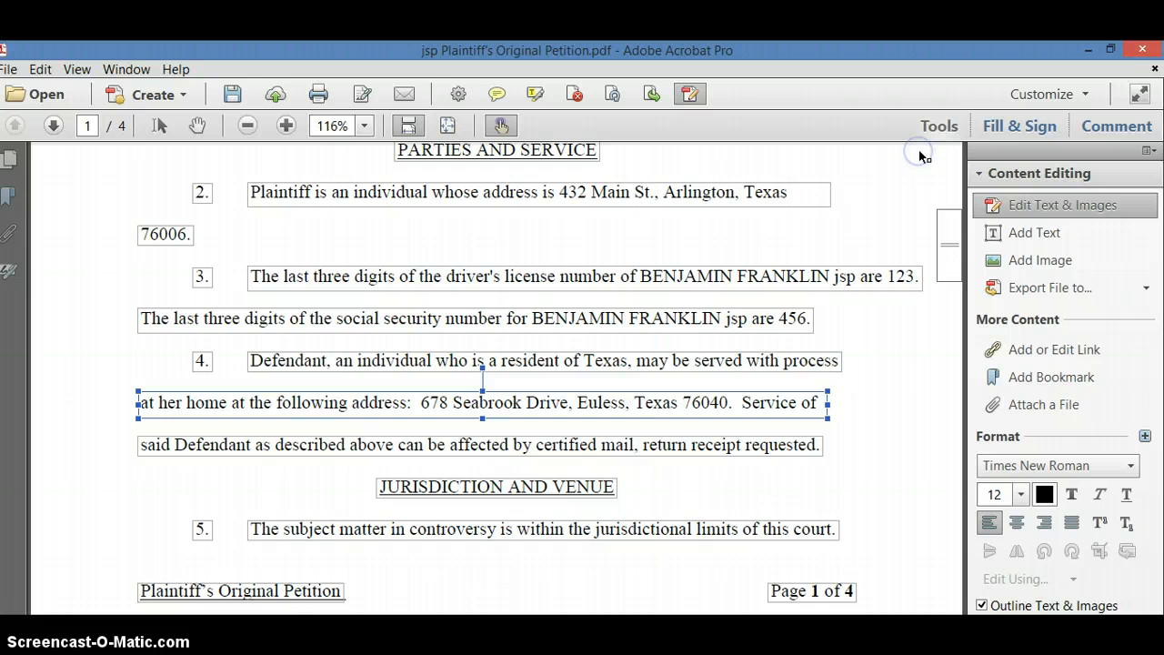
Deselect the edited text line, save the changes to the petition, and close the document.
left_click(41, 70)
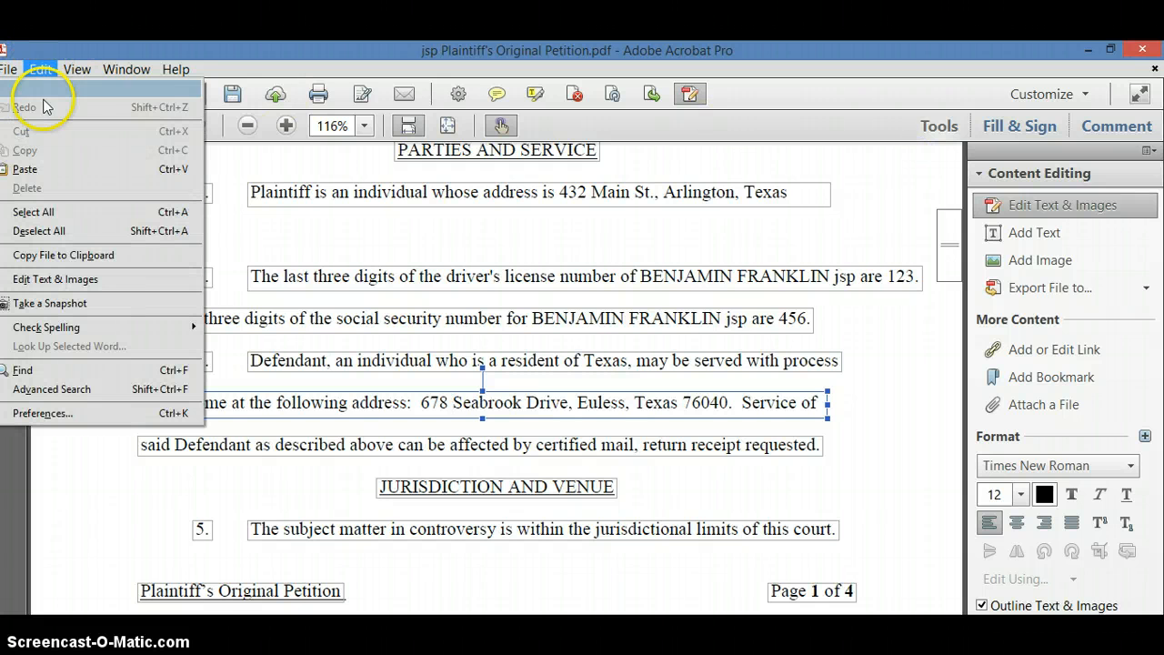
left_click(56, 279)
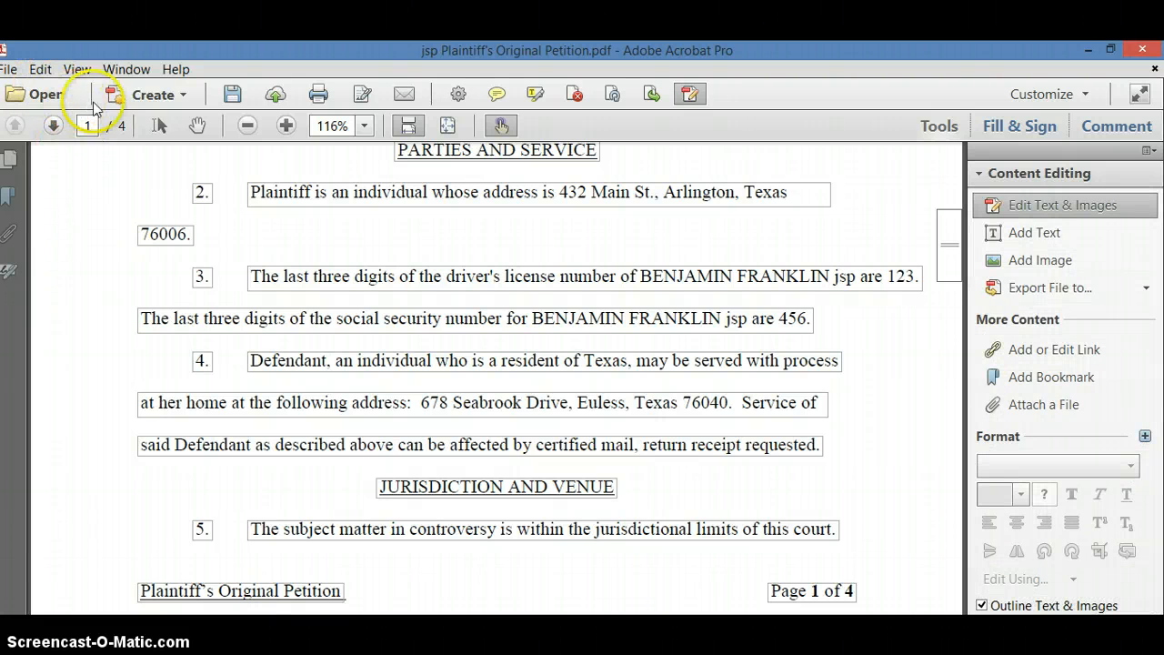
left_click(239, 94)
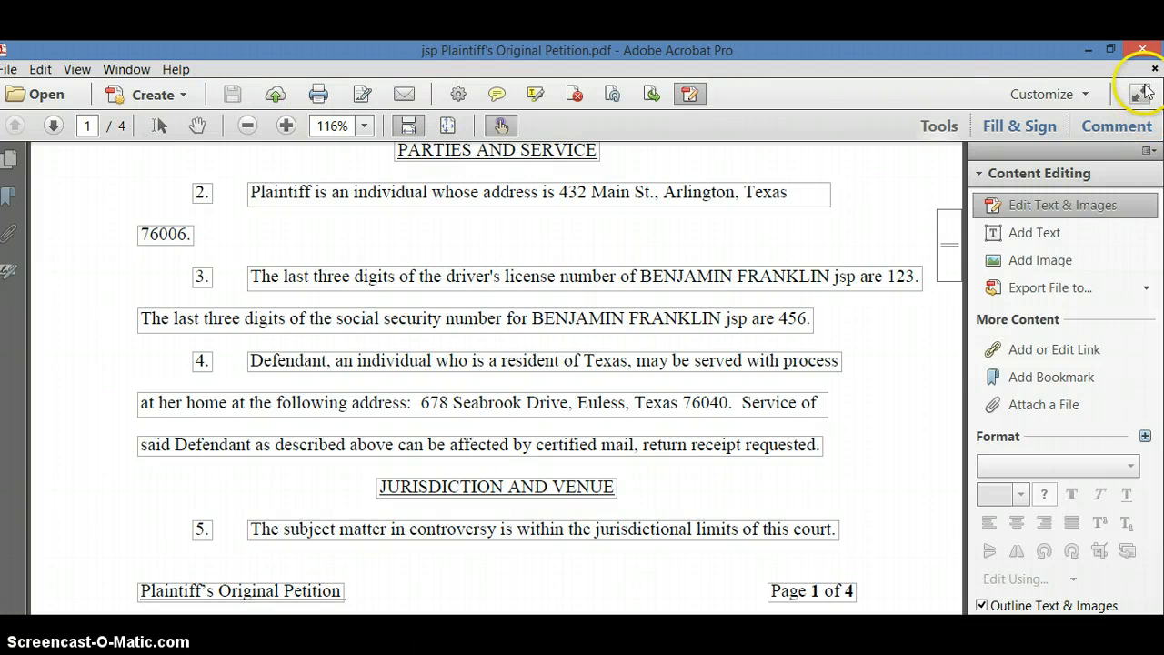
left_click(1154, 70)
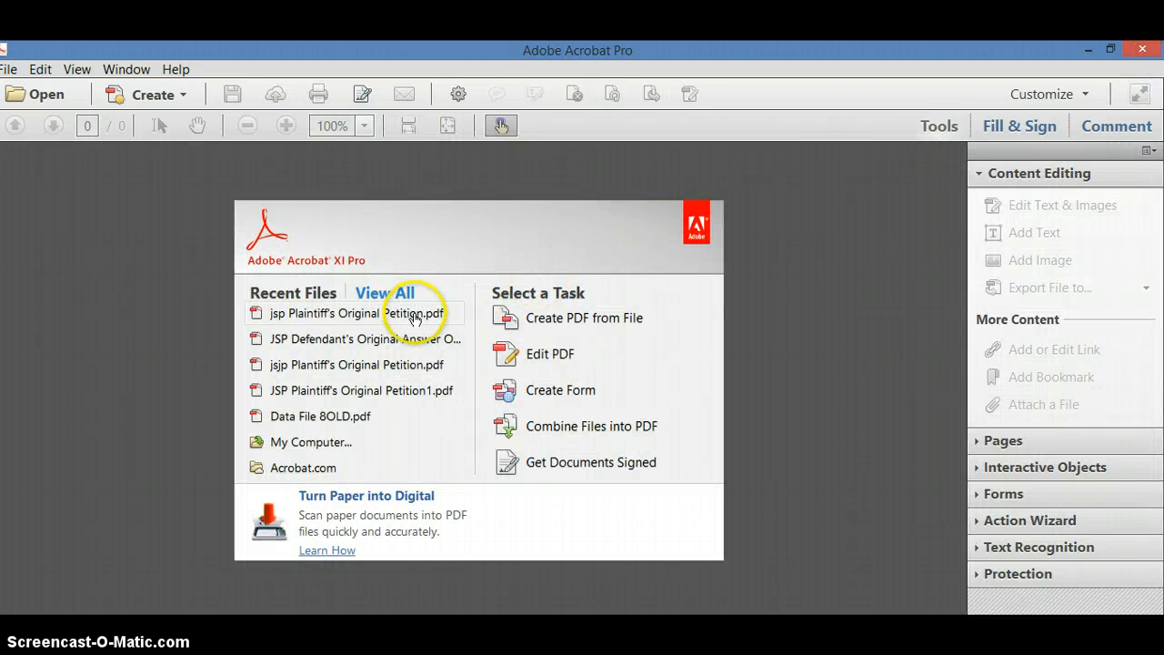
Reopen jsp Plaintiff's Original Petition.pdf and review the party names and addresses on page 1.
left_click(416, 312)
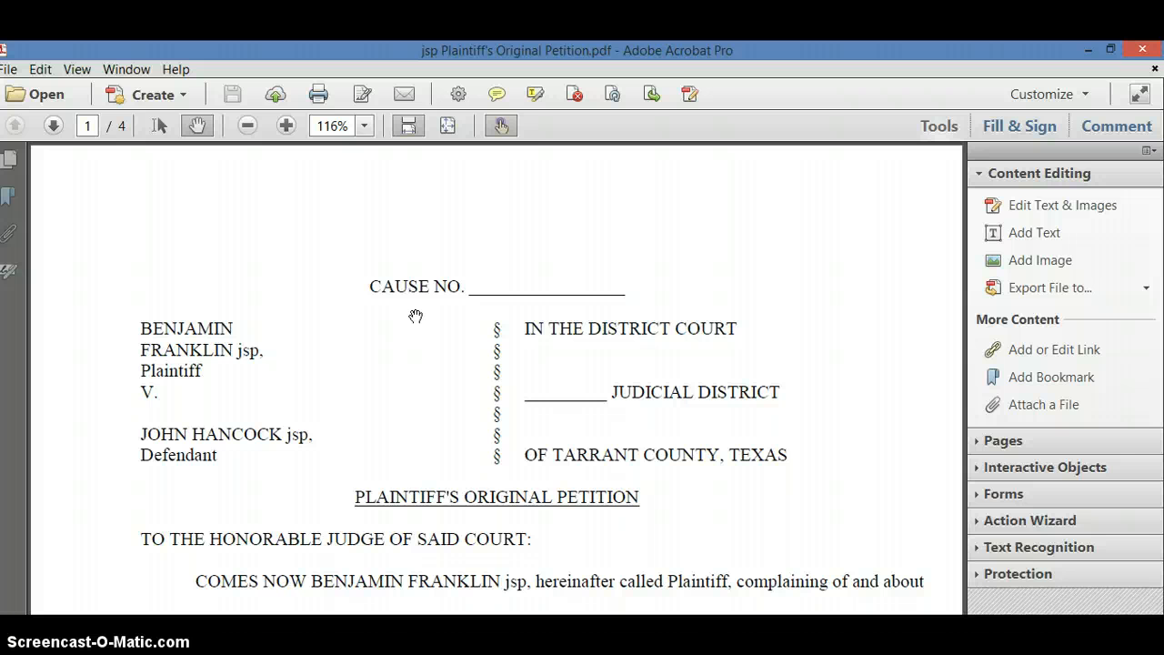
left_click(416, 318)
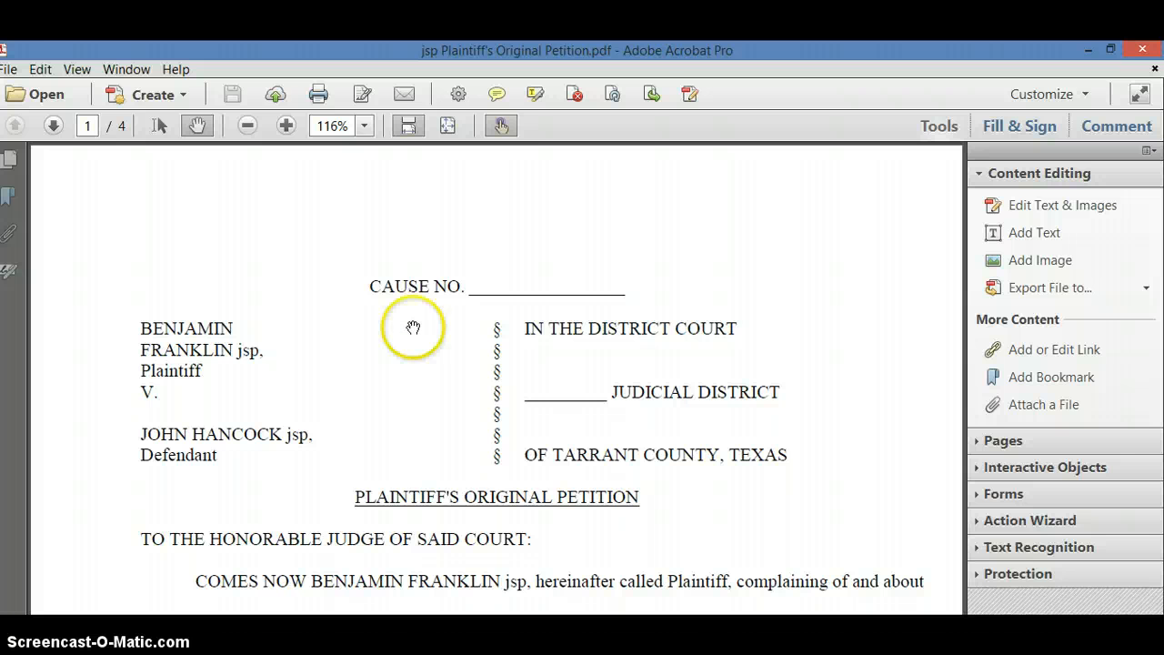
scroll(387, 350, "down", 3)
scroll(387, 350, "down", 3)
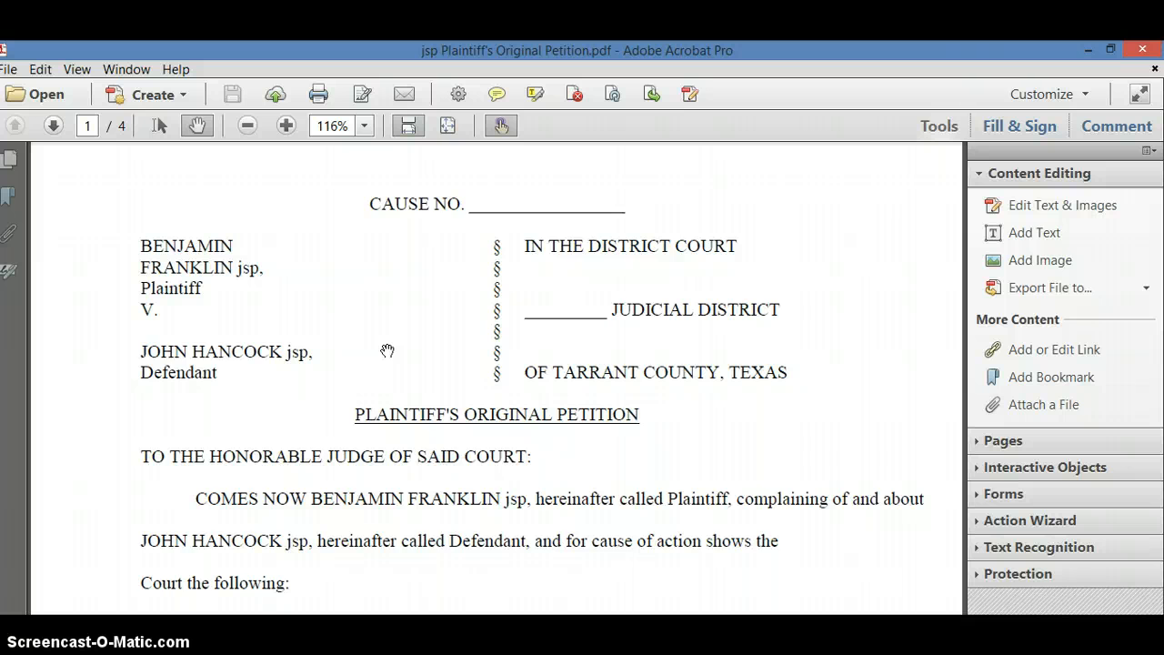
scroll(388, 351, "down", 3)
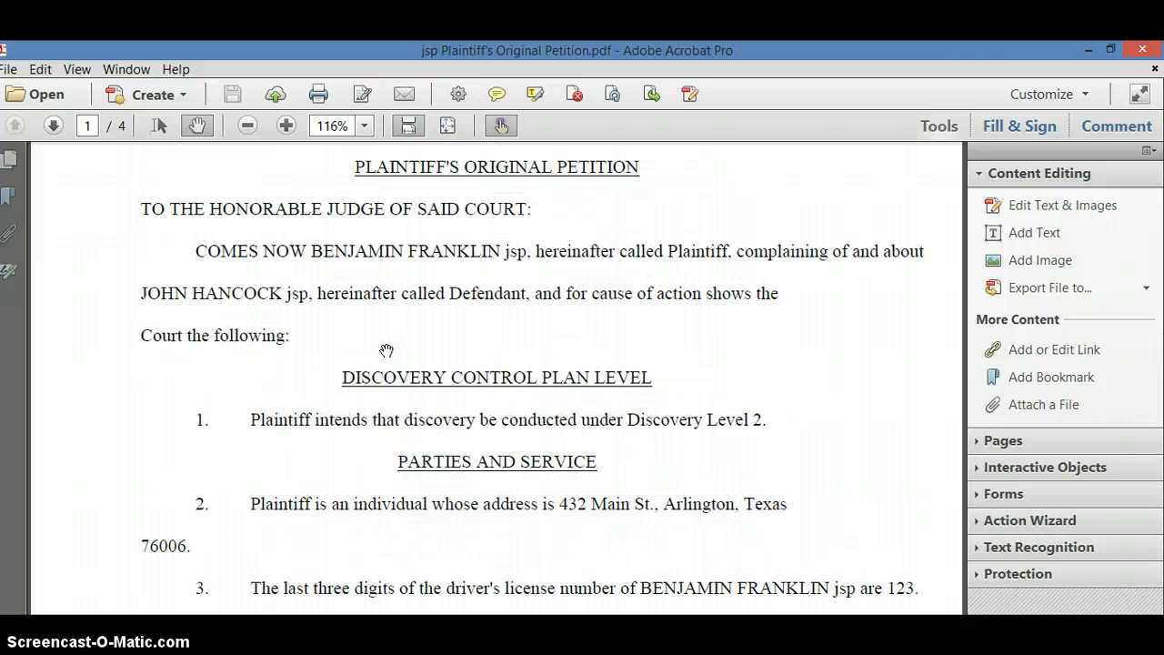
scroll(387, 351, "down", 3)
scroll(387, 350, "down", 1)
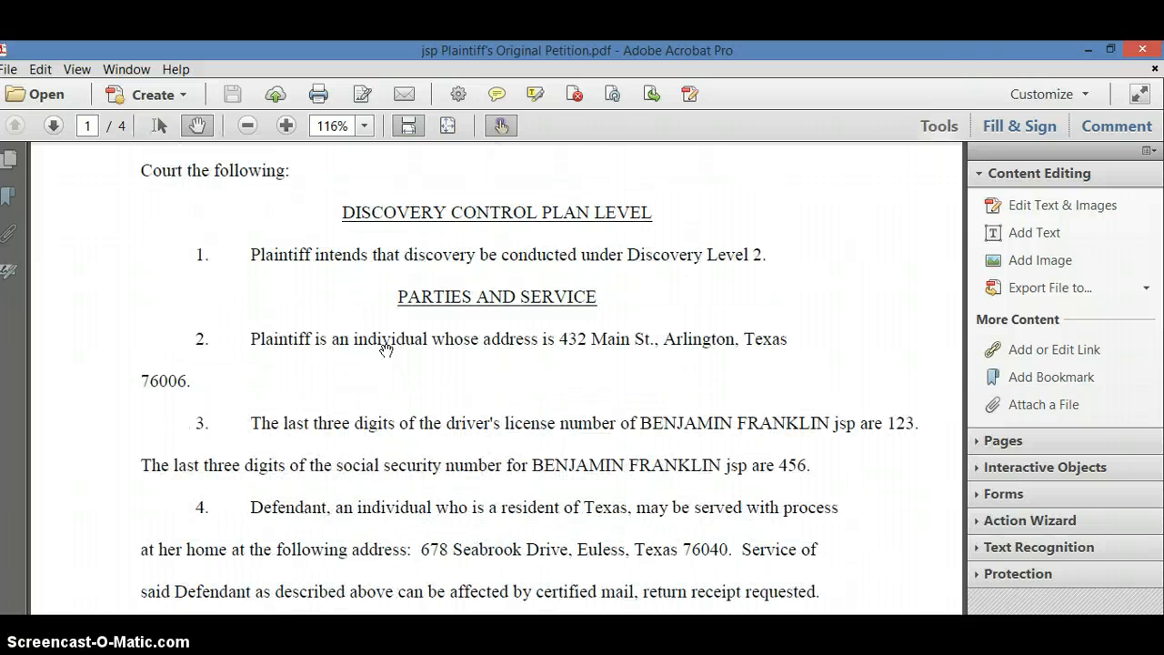
scroll(387, 350, "down", 2)
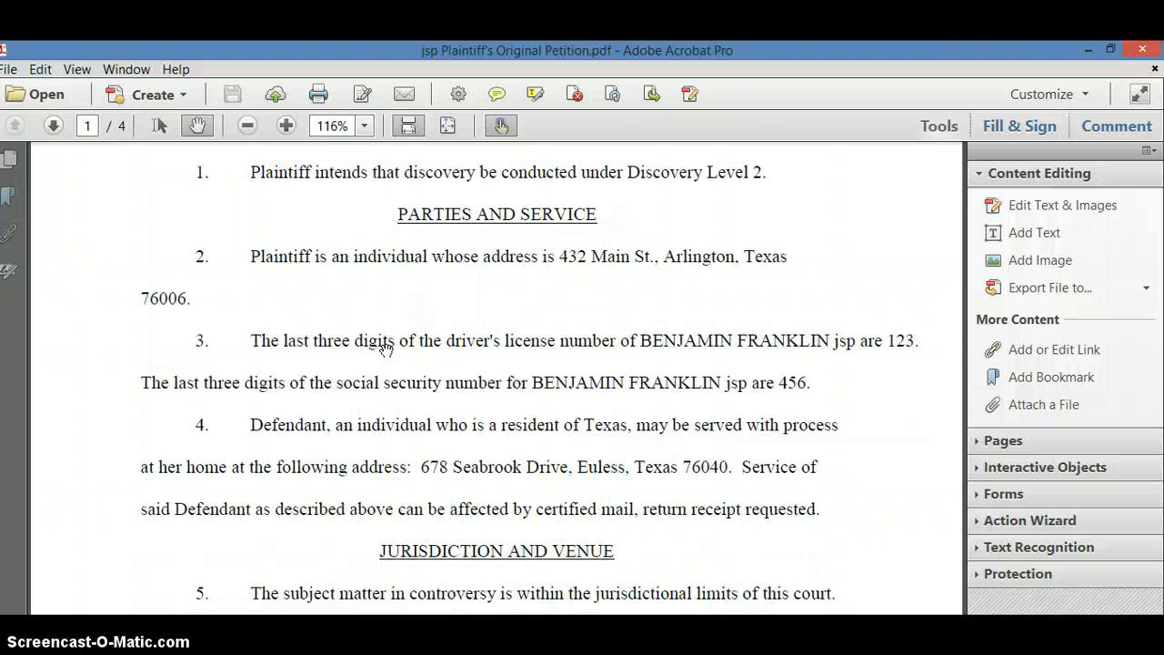
scroll(387, 348, "down", 2)
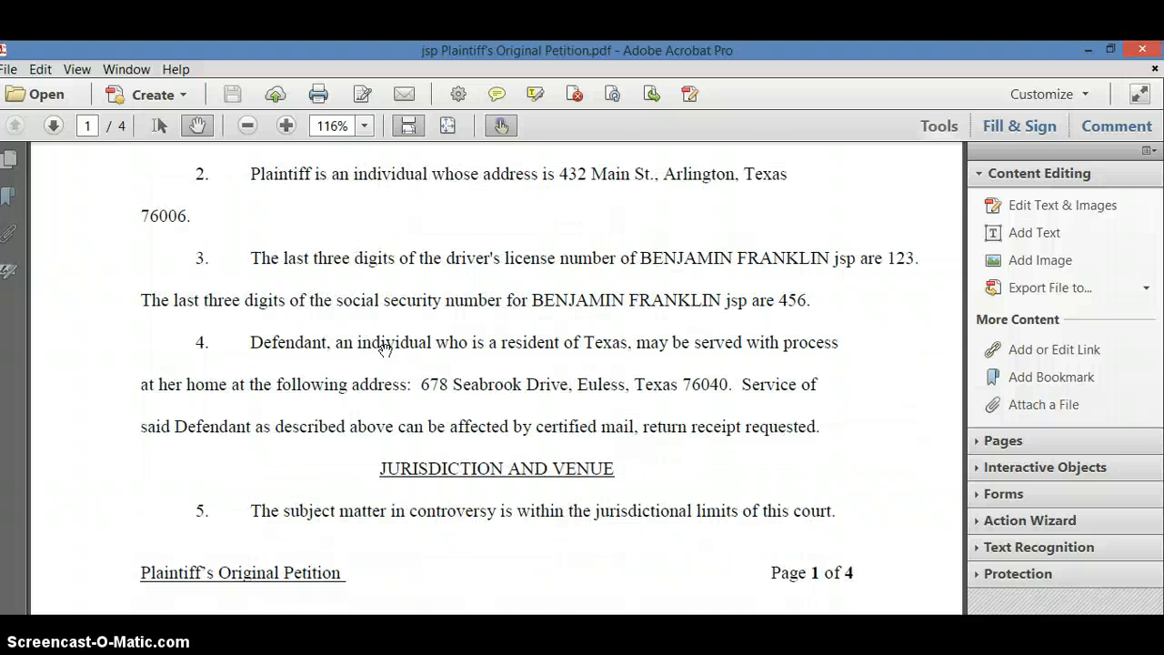
scroll(386, 349, "up", 3)
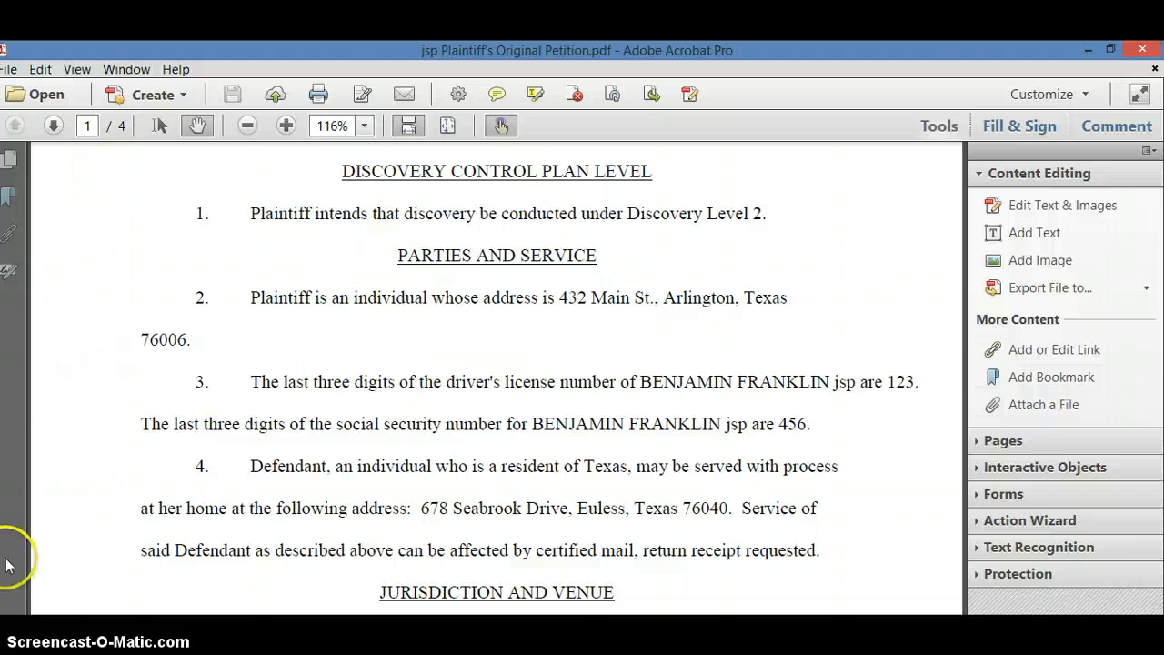